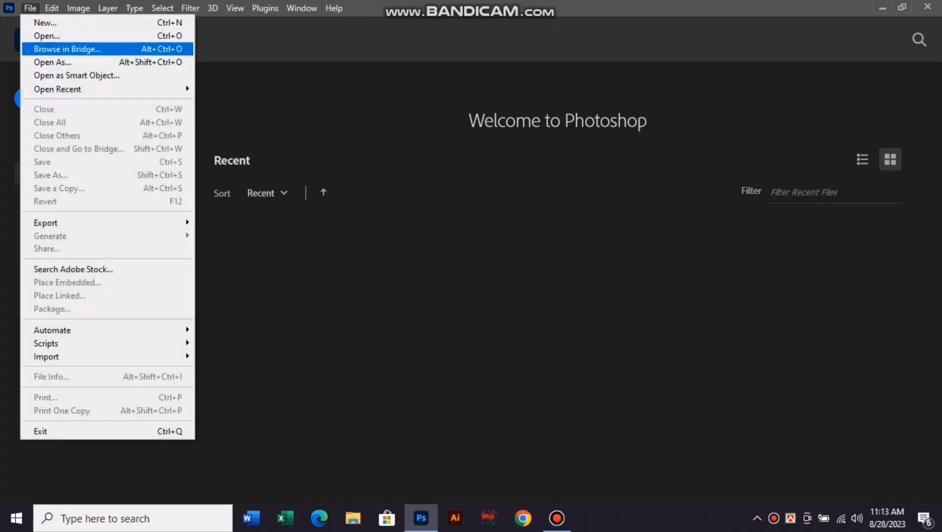
- Create a new 6 x 4 inch landscape document at 300 pixels/inch, RGB Color, with a white background
left_click(45, 23)
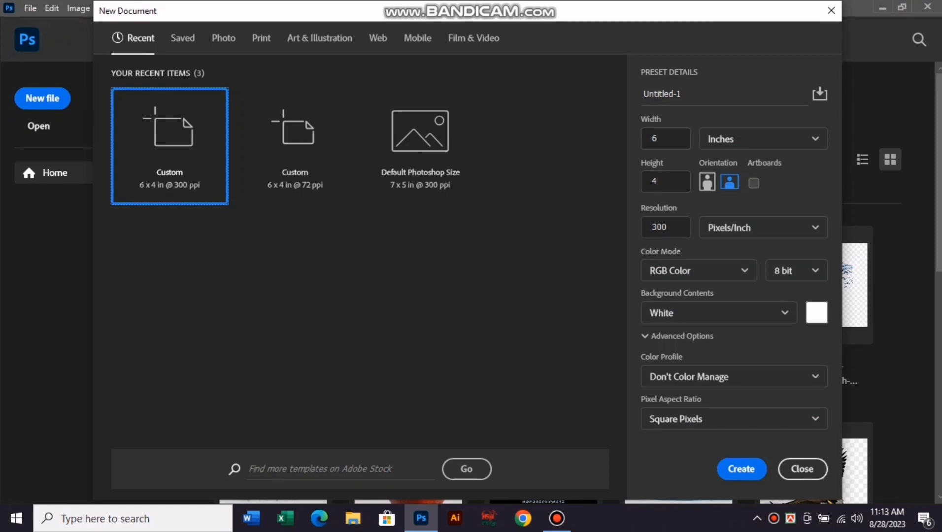
double_click(654, 138)
key("Tab")
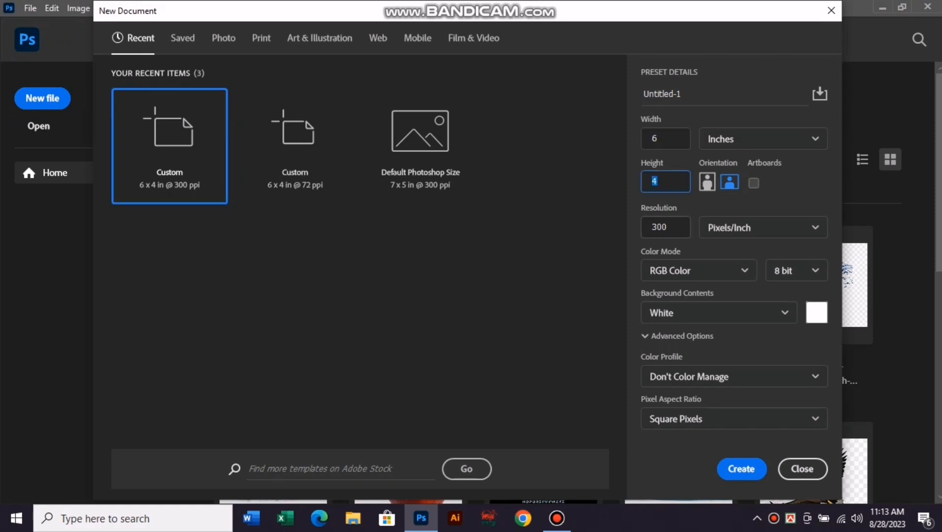
key("Tab")
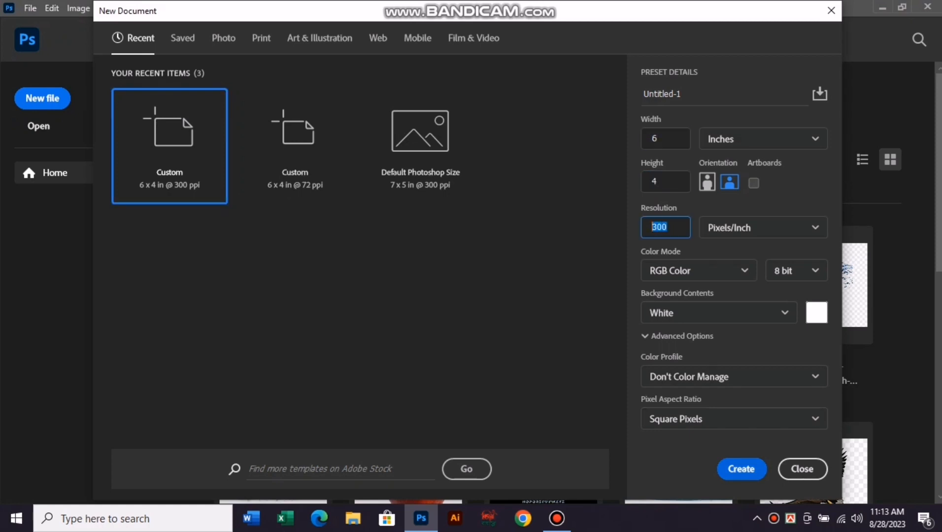
left_click(741, 469)
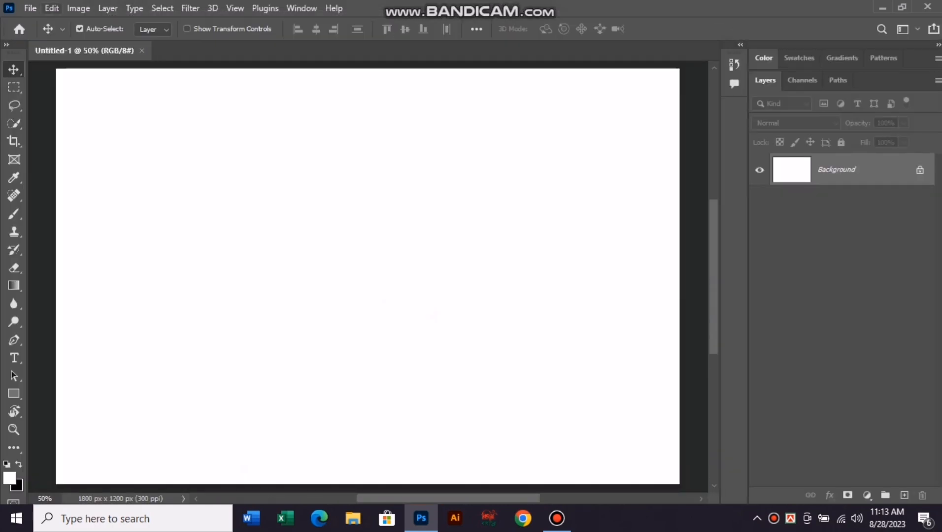
- Open the orange-ingredients-10 image from the PNG-img folder on the Desktop
left_click(30, 9)
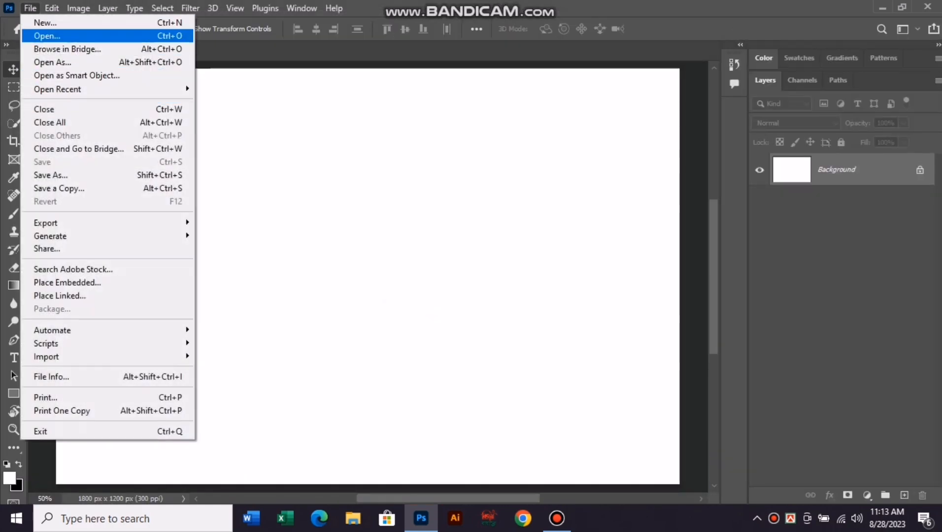
left_click(47, 36)
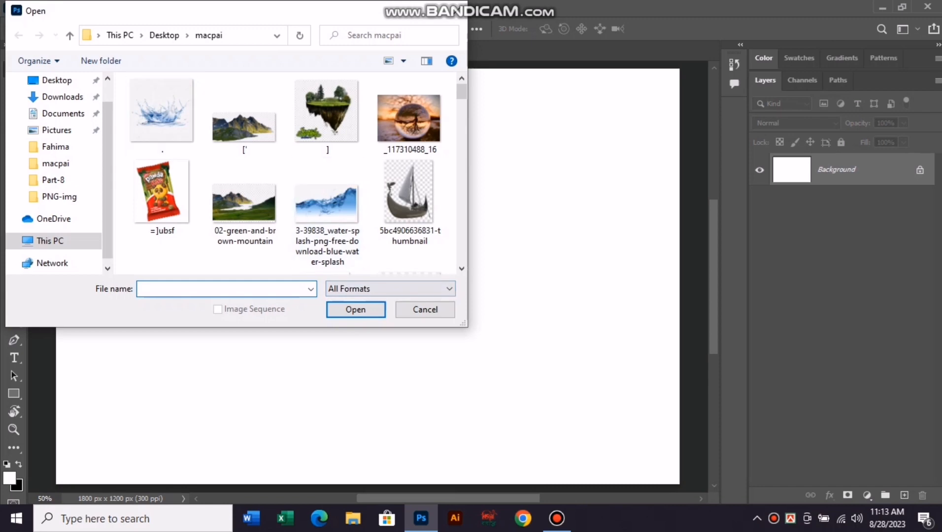
left_click(54, 79)
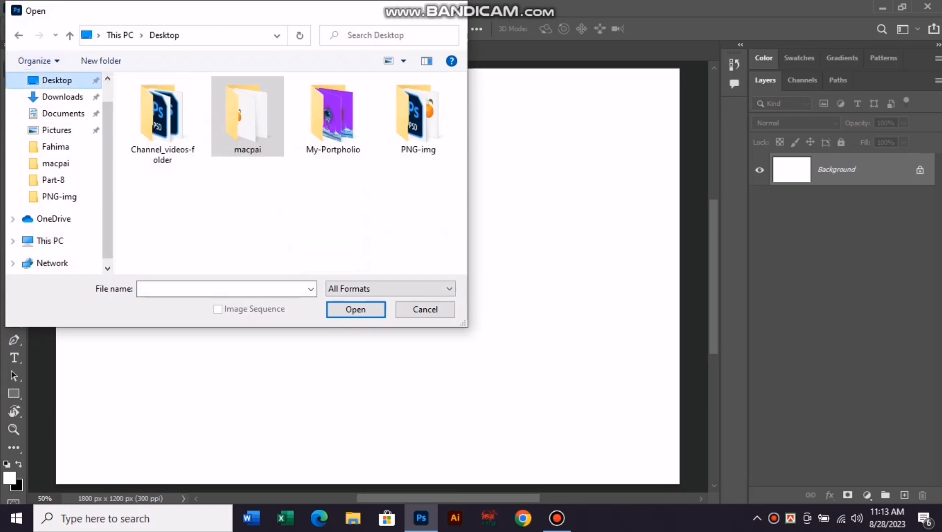
double_click(418, 118)
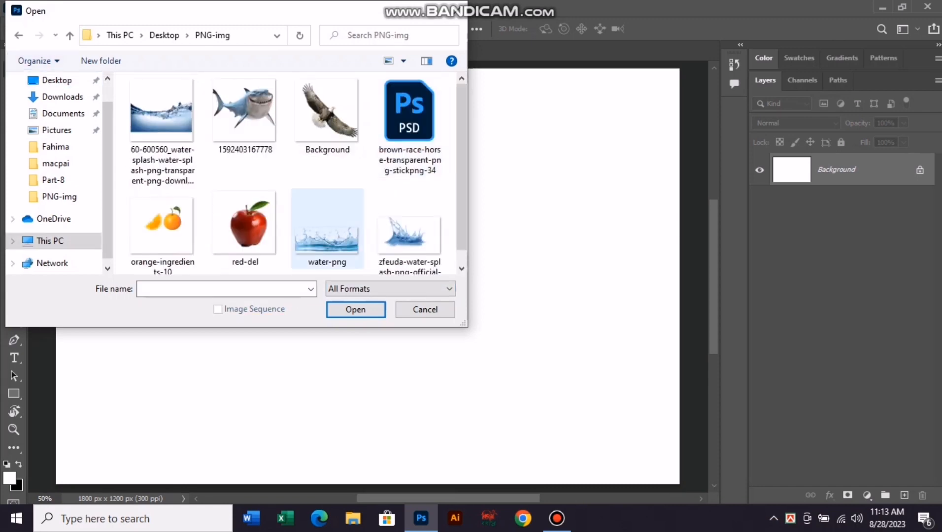
double_click(163, 224)
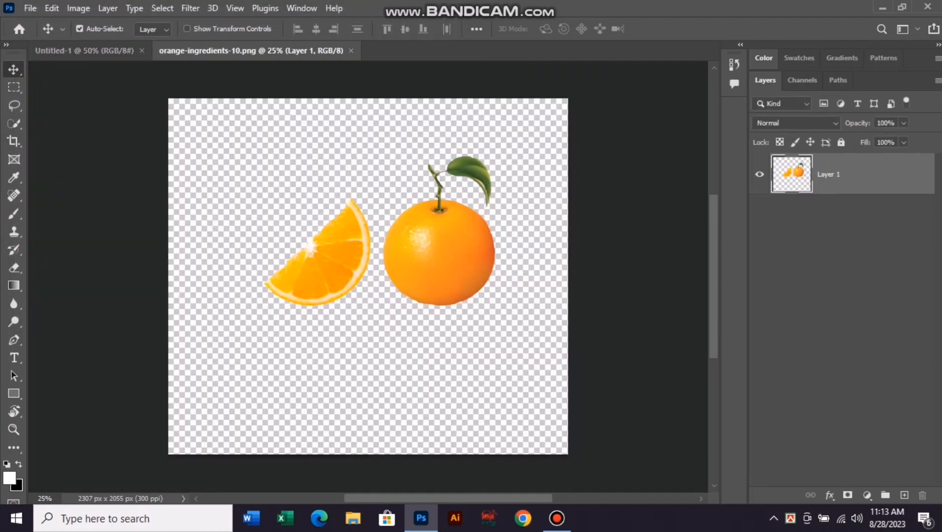
- Shift the orange artwork about 65 px to the left and rename its layer Oreng-1
mouse_move(422, 229)
left_mouse_down()
mouse_move(385, 246)
mouse_move(412, 229)
left_mouse_up()
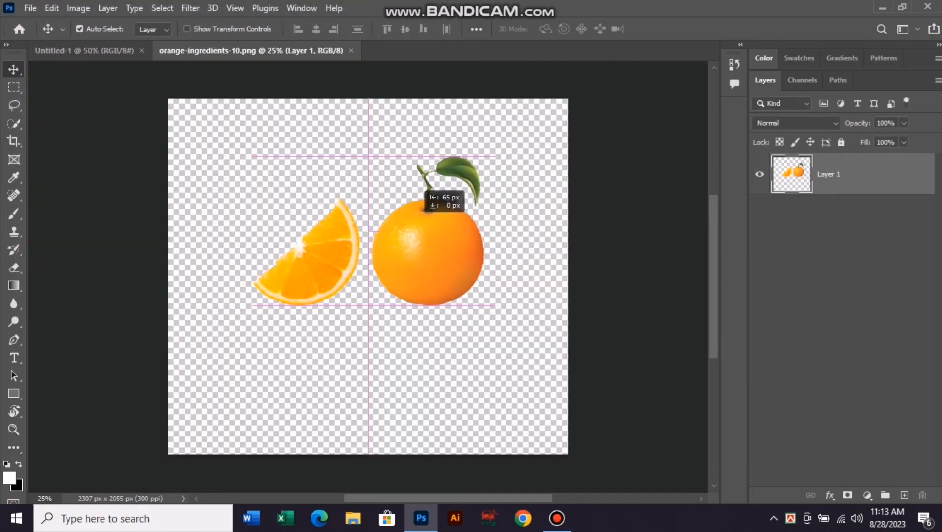
double_click(829, 175)
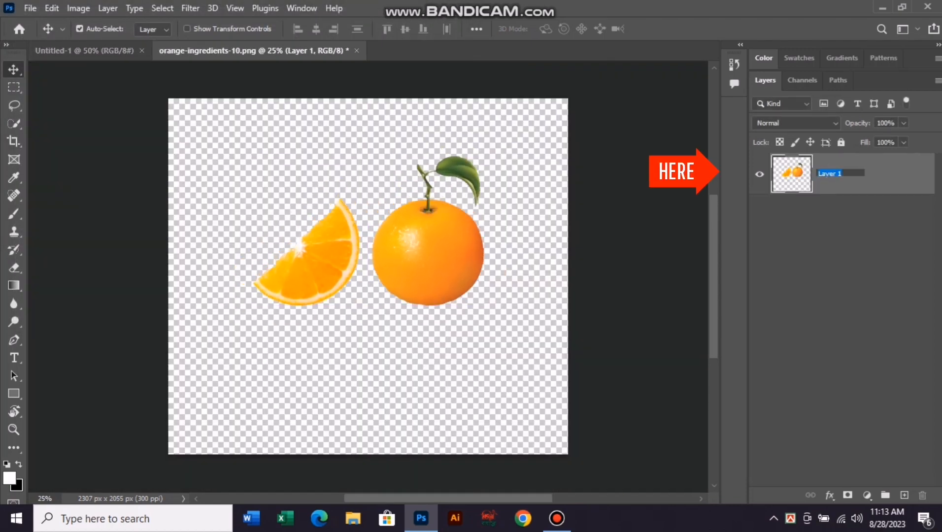
type("Orenc")
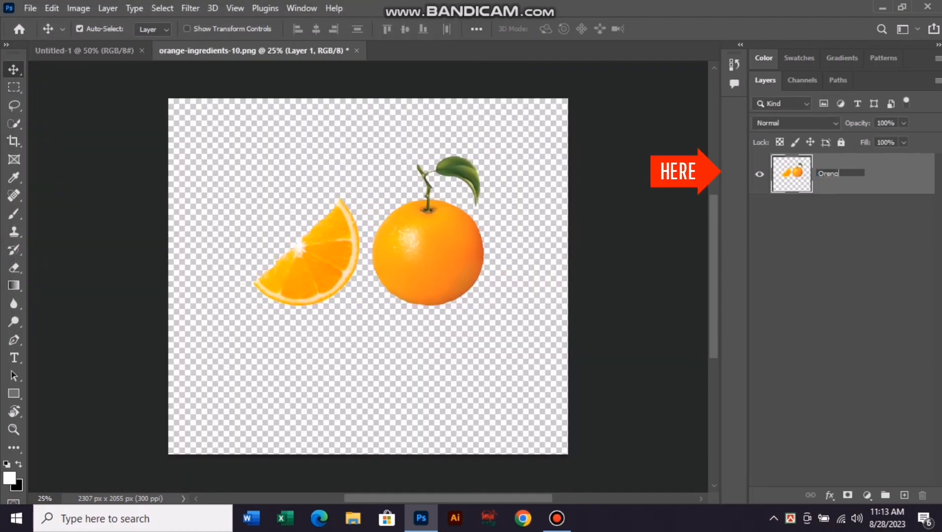
type("-1")
key("Return")
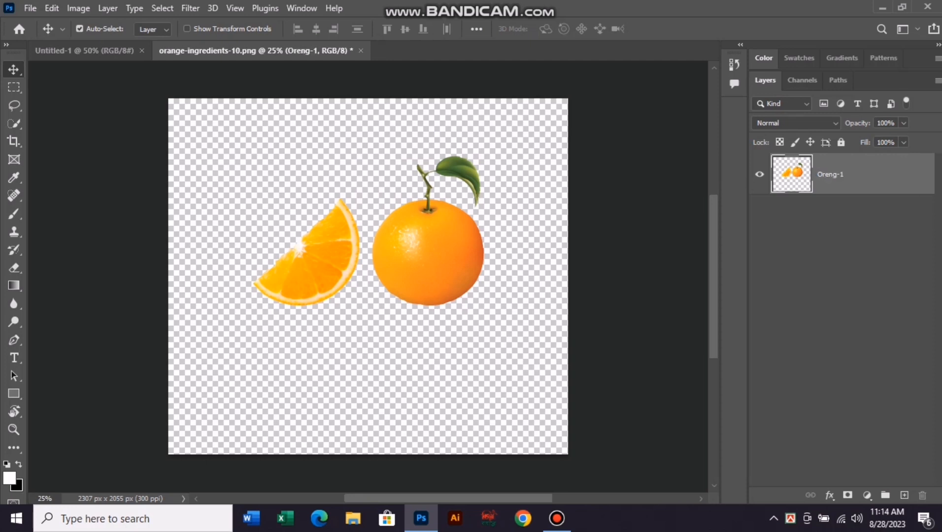
- Add a gradient fill layer using a light-blue to medium-blue preset from the Blues group
left_click(867, 494)
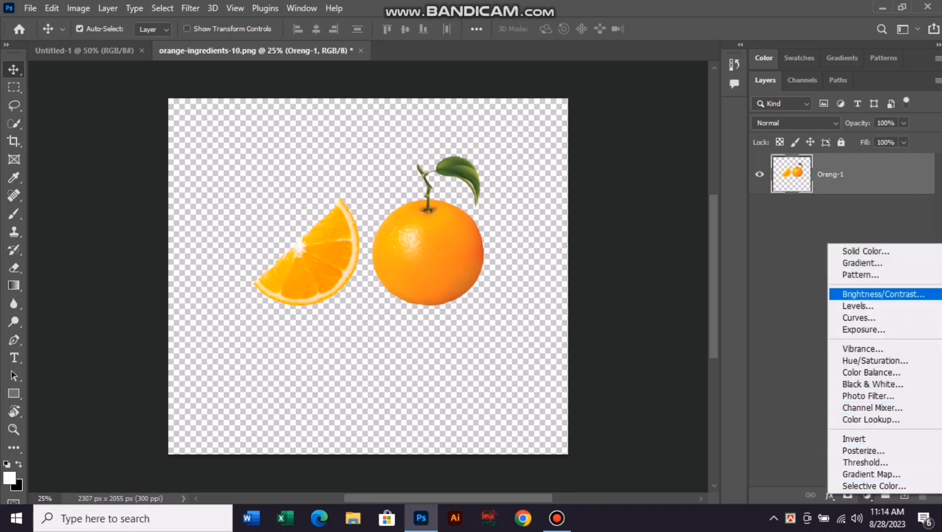
left_click(861, 262)
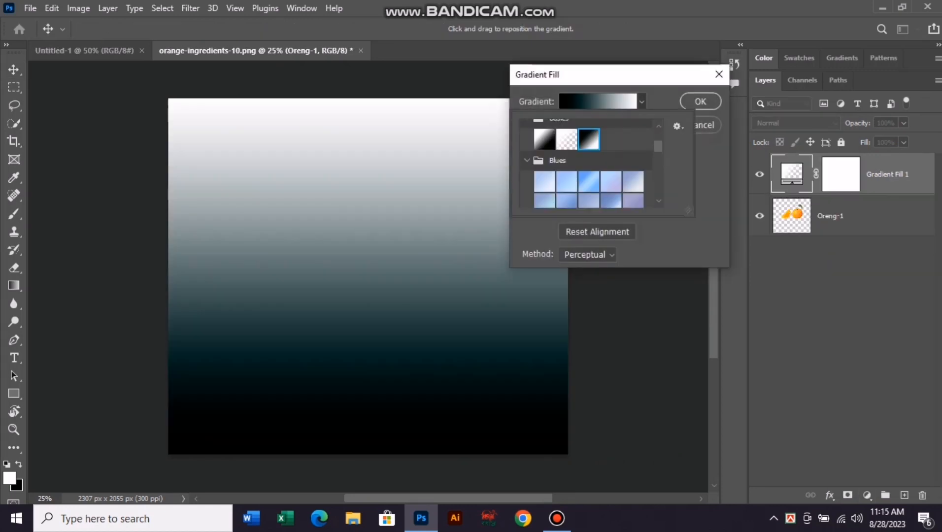
scroll(632, 159, "down", 1)
left_click(633, 159)
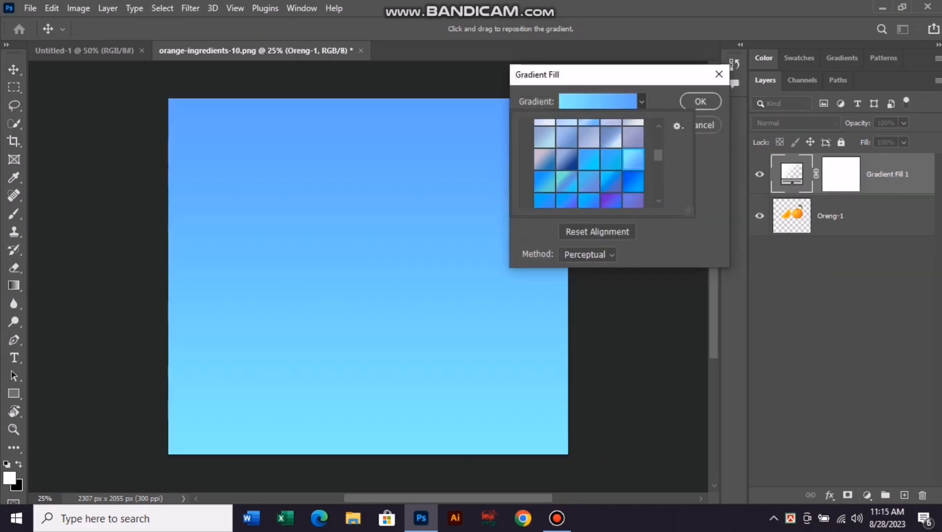
left_click(641, 102)
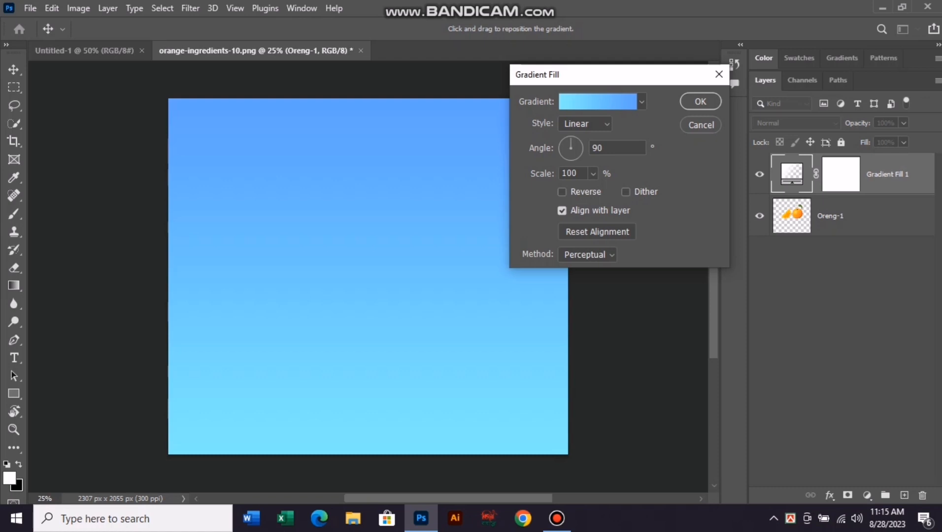
- Make the gradient fill radial and reversed, and place its layer beneath Oreng-1
left_click(584, 124)
left_click(576, 134)
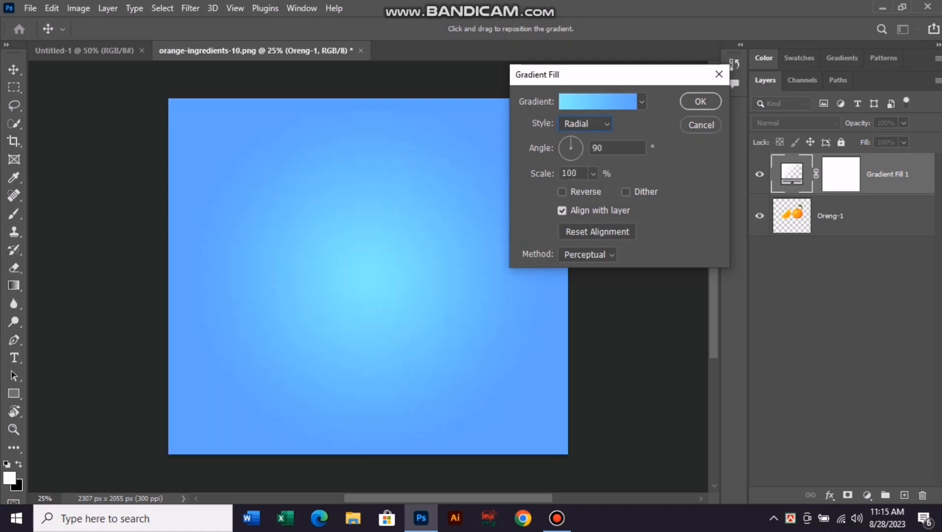
left_click(562, 192)
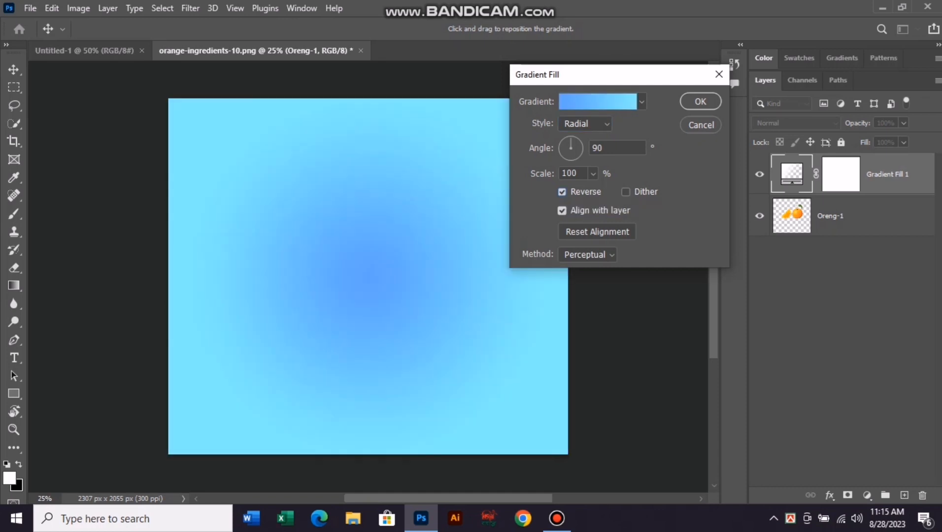
left_click(562, 210)
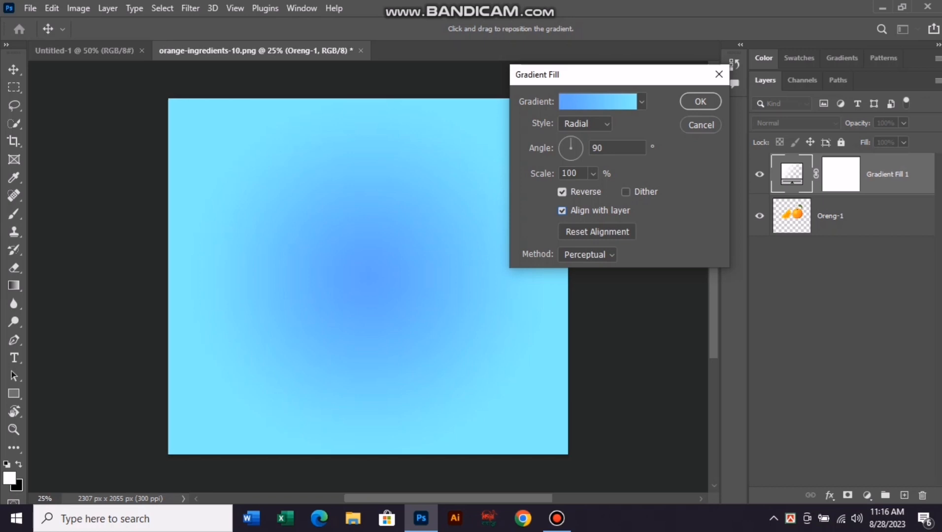
left_click(700, 101)
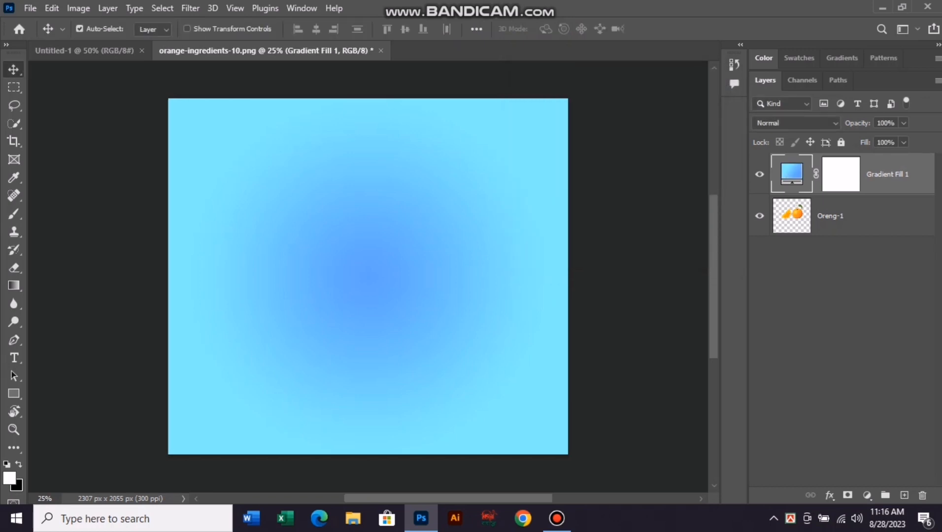
left_click_drag(886, 174, 886, 235)
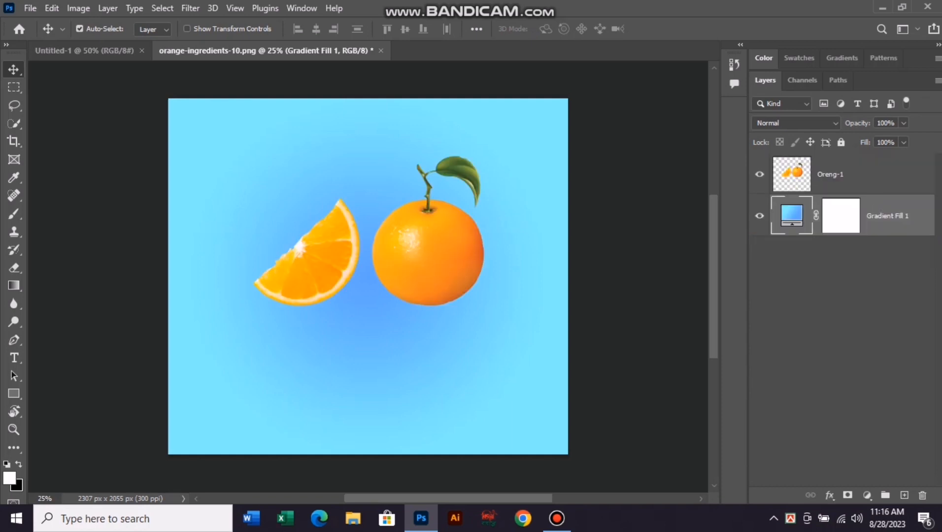
- Outline the orange slice on Oreng-1 with the Polygonal Lasso, copy it, delete it from that layer and deselect
mouse_move(460, 209)
left_mouse_down()
mouse_move(453, 227)
mouse_move(404, 230)
mouse_move(466, 246)
mouse_move(456, 203)
mouse_move(449, 212)
left_mouse_up()
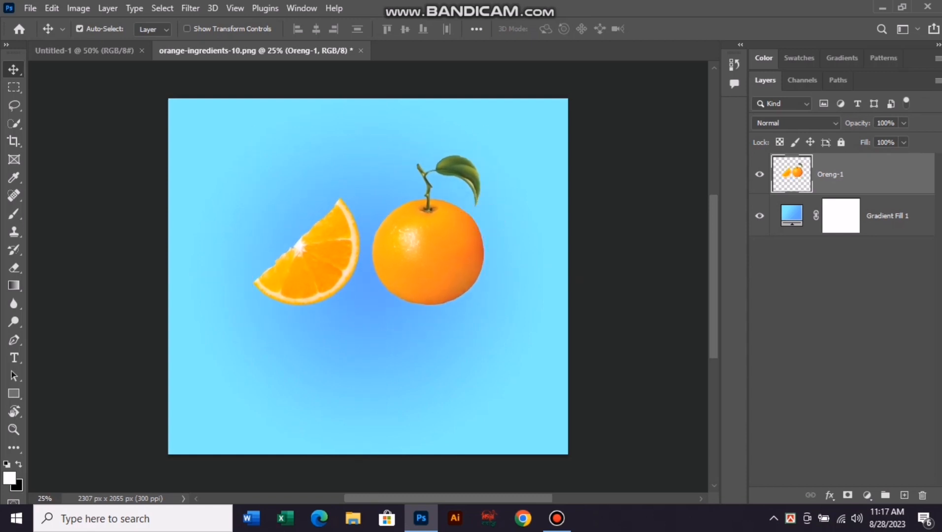
left_click(14, 105)
left_click(81, 119)
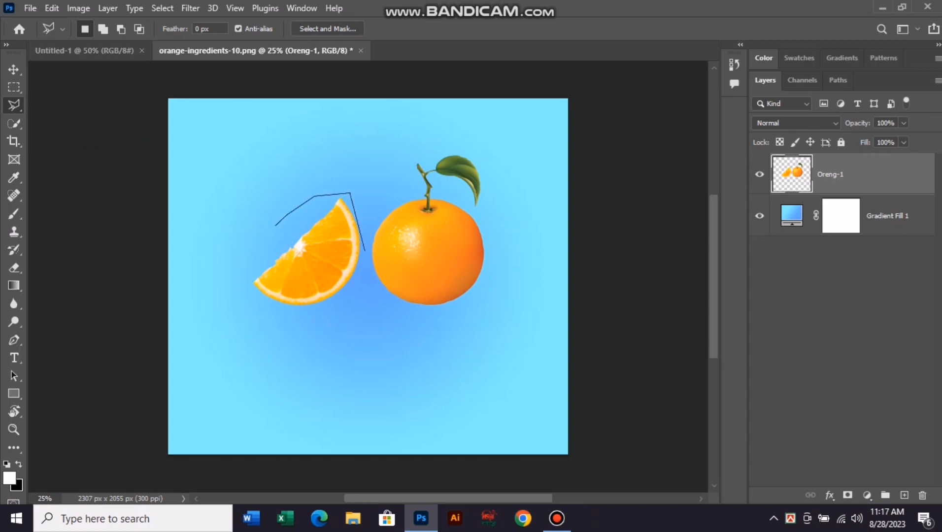
left_click(308, 316)
left_click(247, 266)
left_click(276, 224)
key("ctrl+c")
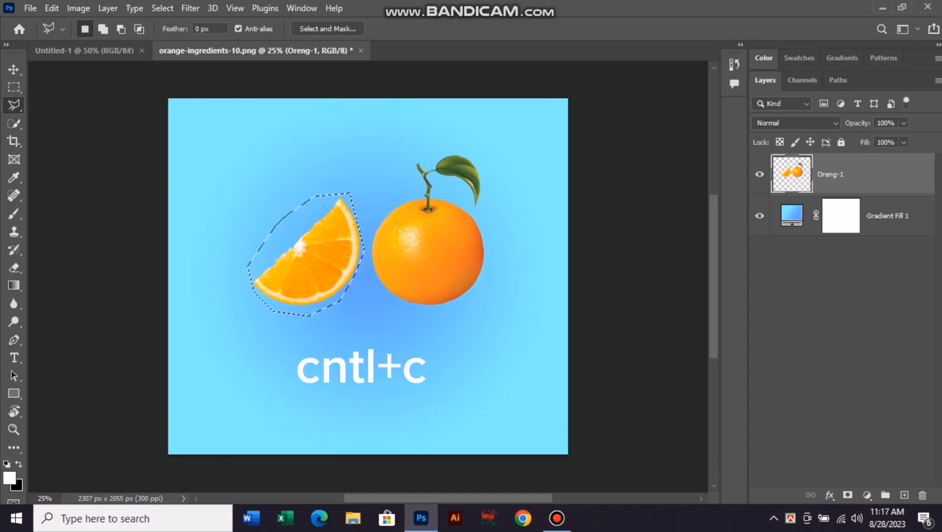
key("v")
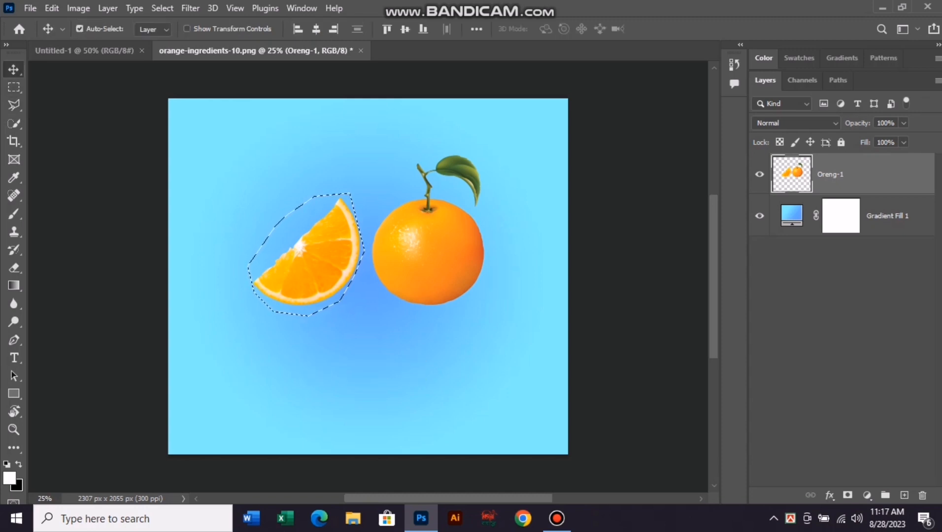
key("Delete")
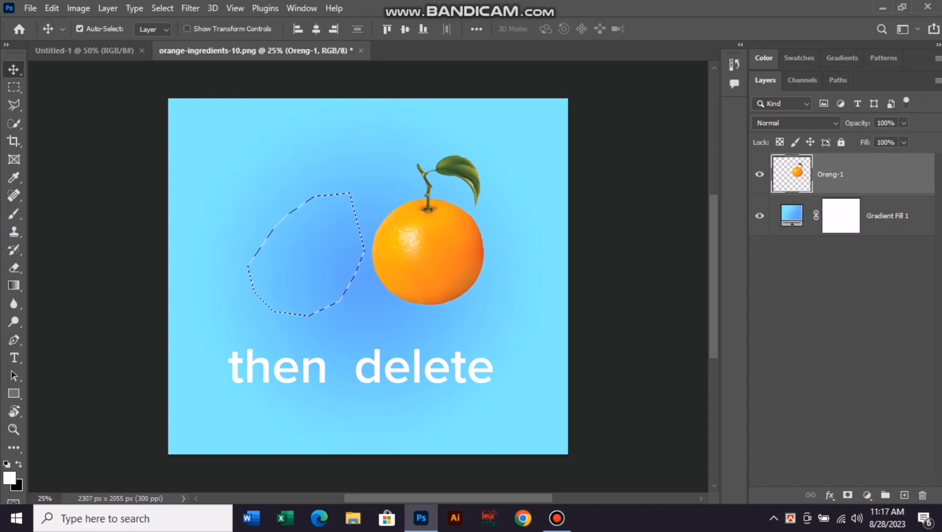
key("ctrl+d")
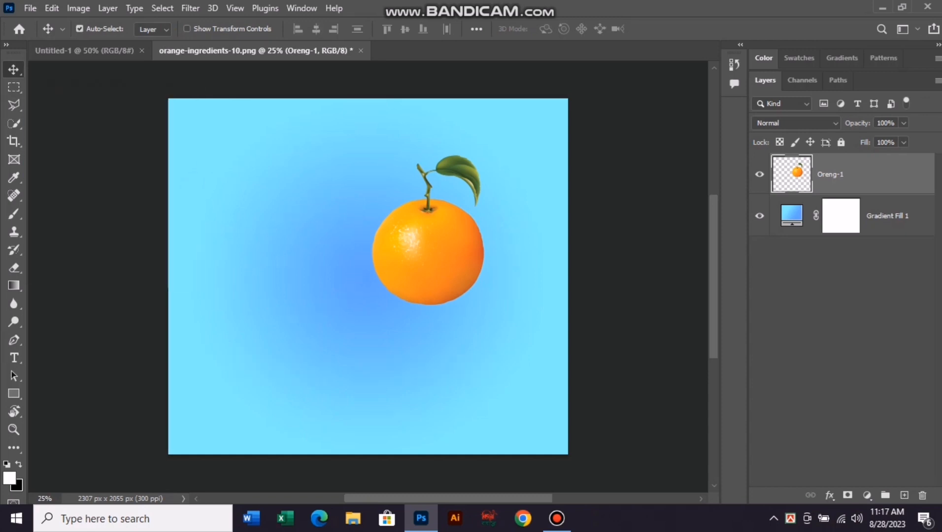
- Paste the slice as its own layer over the whole orange and transform it to fit the fruit's outline, about 96% wide and 91% high
key("ctrl+v")
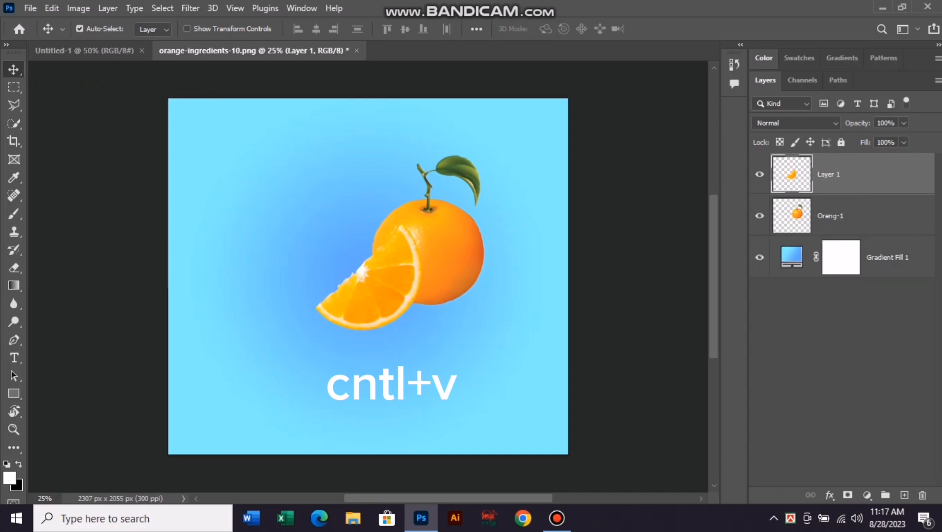
left_click_drag(379, 250, 444, 230)
key("ctrl+t")
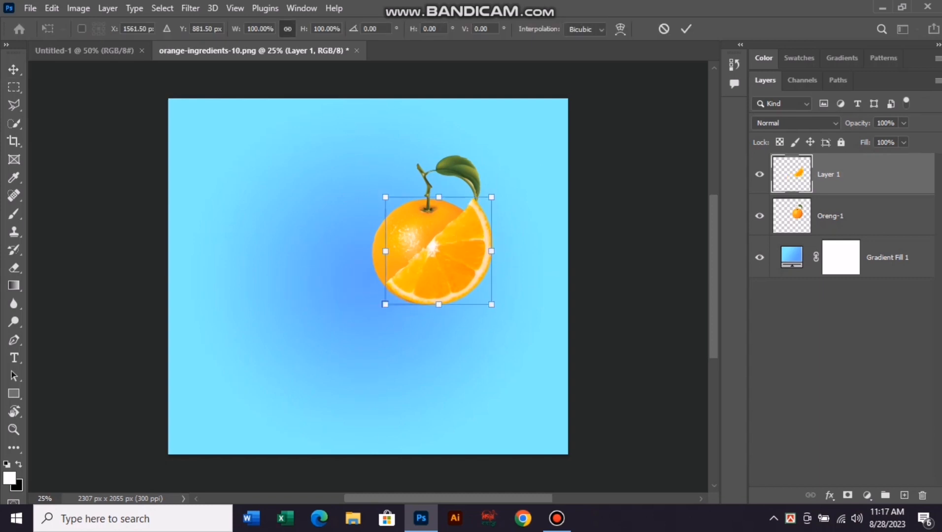
left_click_drag(491, 197, 482, 207)
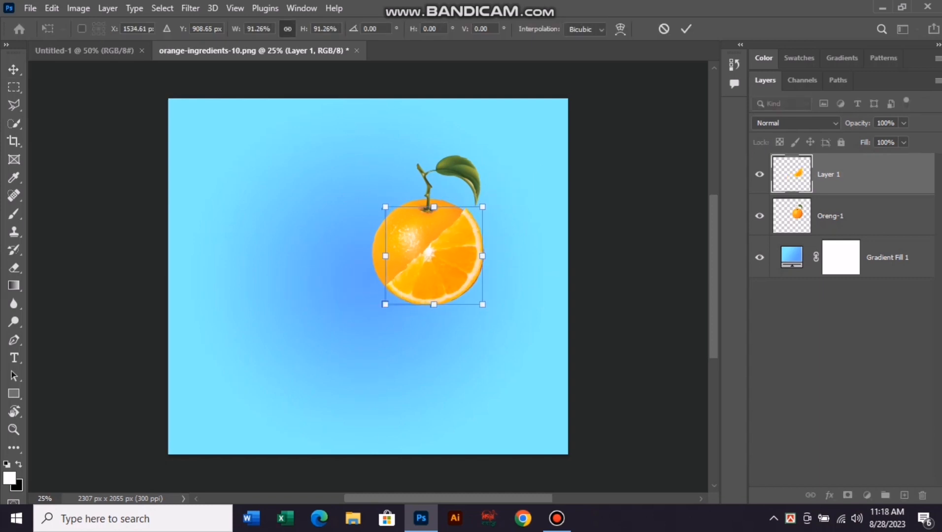
left_click_drag(483, 256, 485, 255)
left_click_drag(485, 208, 481, 207)
left_click_drag(483, 256, 485, 257)
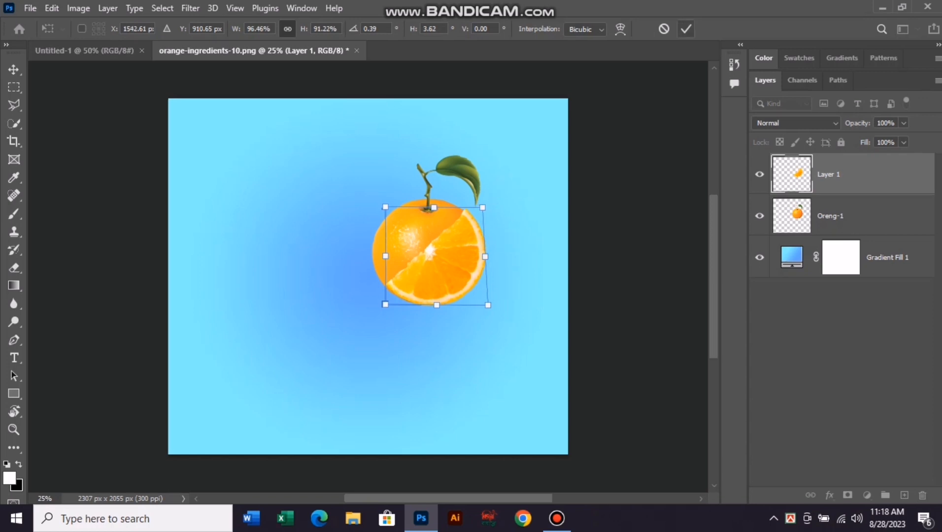
left_click(686, 29)
- Move the slice off the whole orange and transform it to overlap the fruit's lower edge, rotated about 27° and scaled to about 110%
left_click_drag(468, 224, 365, 230)
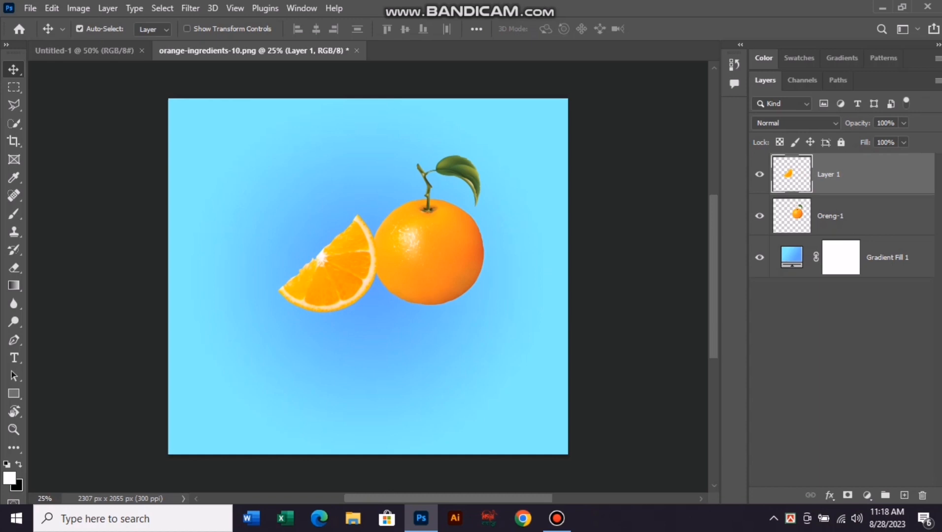
key("ctrl+t")
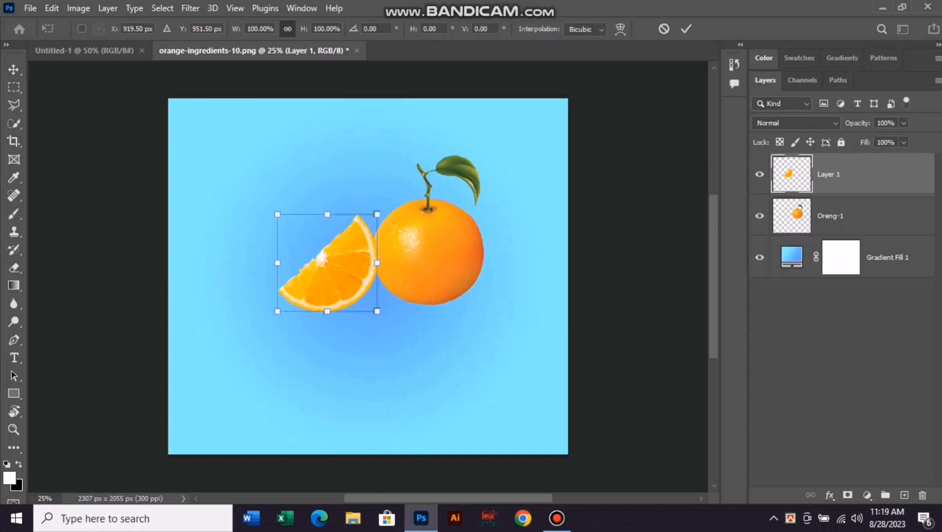
left_click_drag(407, 232, 429, 273)
mouse_move(261, 284)
left_mouse_down()
mouse_move(234, 293)
mouse_move(248, 288)
left_mouse_up()
left_click_drag(338, 260, 353, 271)
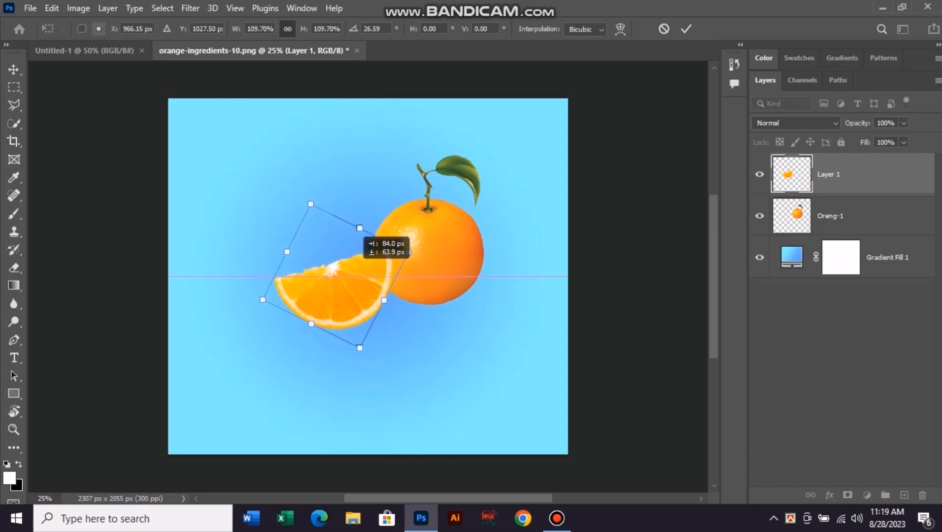
left_click(685, 29)
- Add a new layer directly above Gradient Fill 1 and name it shadow
left_click(886, 257)
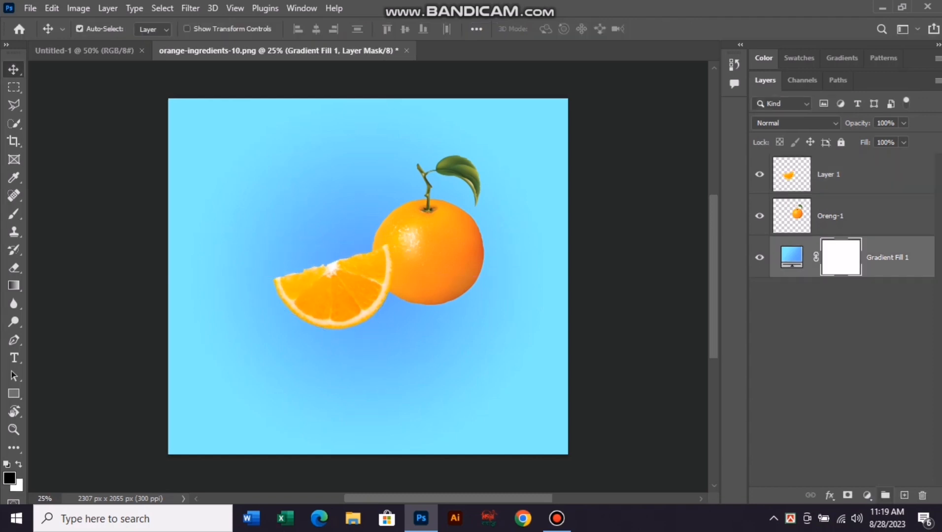
left_click(904, 495)
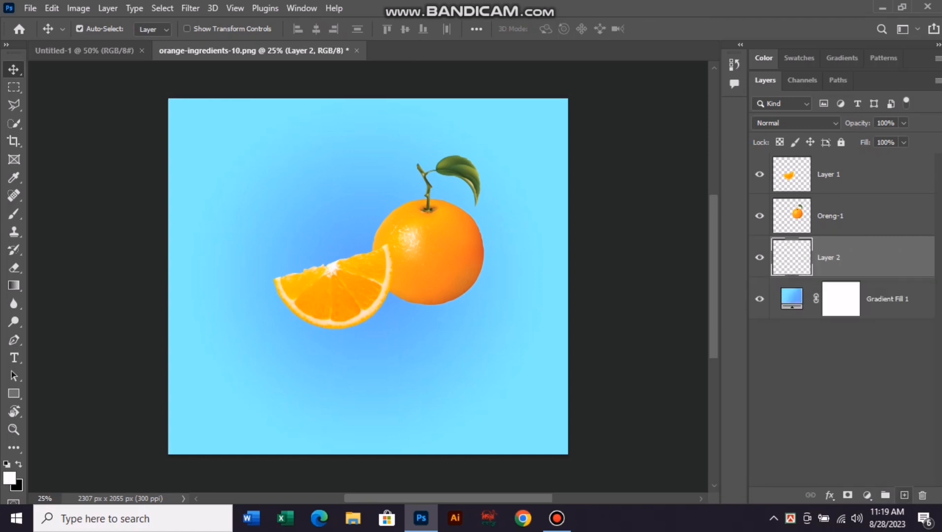
double_click(828, 257)
type("shadow")
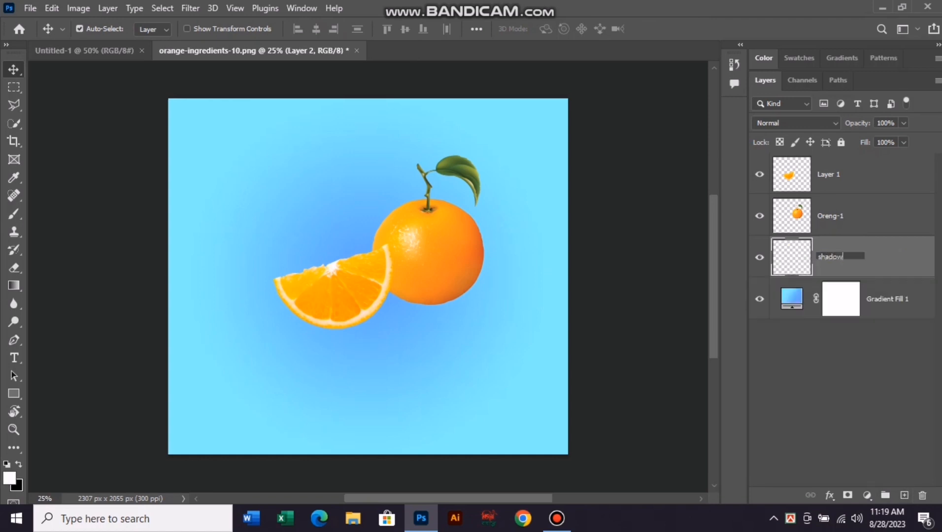
key("Return")
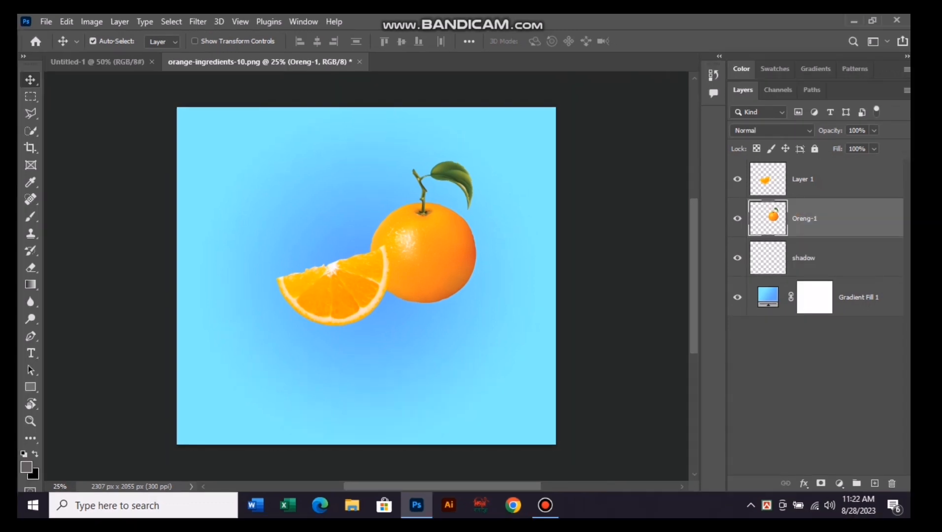
- With the shadow layer active, set the foreground color to the grey 706767
left_click(808, 258)
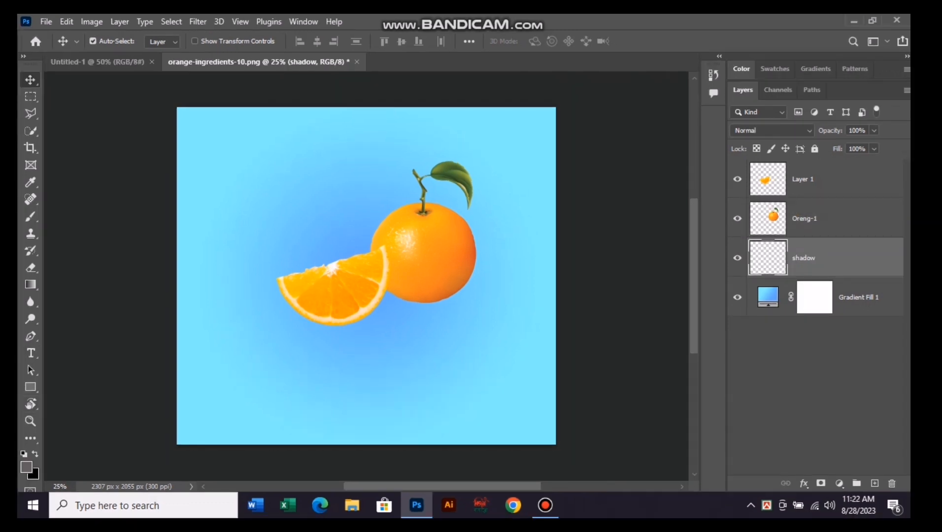
left_click(26, 465)
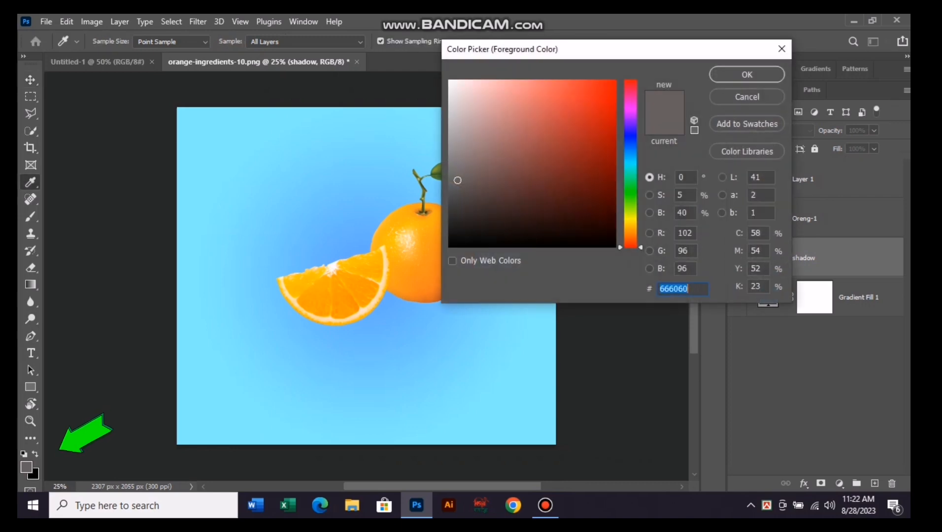
left_click_drag(458, 180, 461, 174)
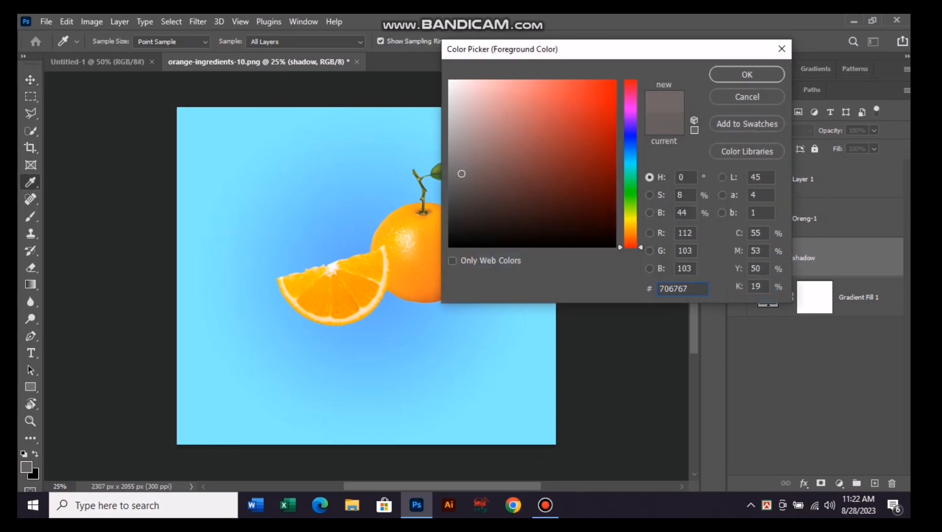
left_click(746, 74)
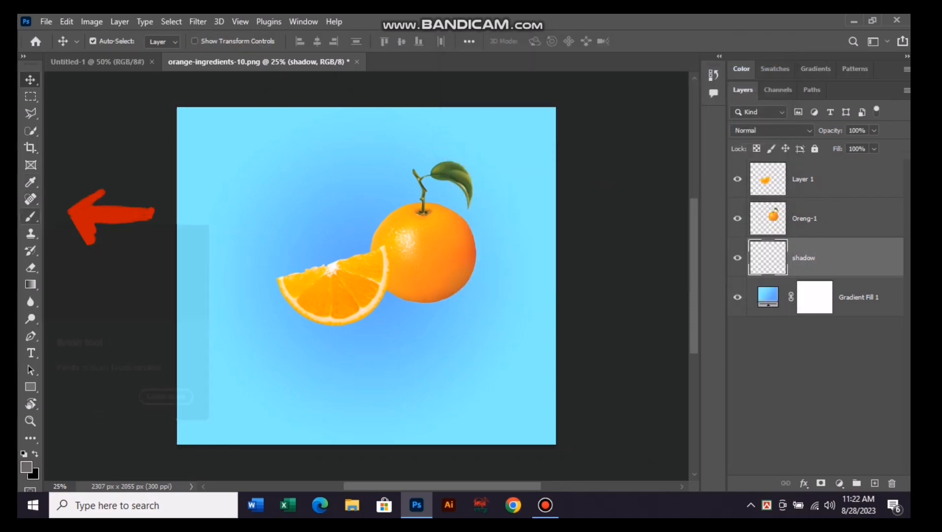
- Flatten the soft 600 px Brush tip into a thin horizontal ellipse
left_click(30, 216)
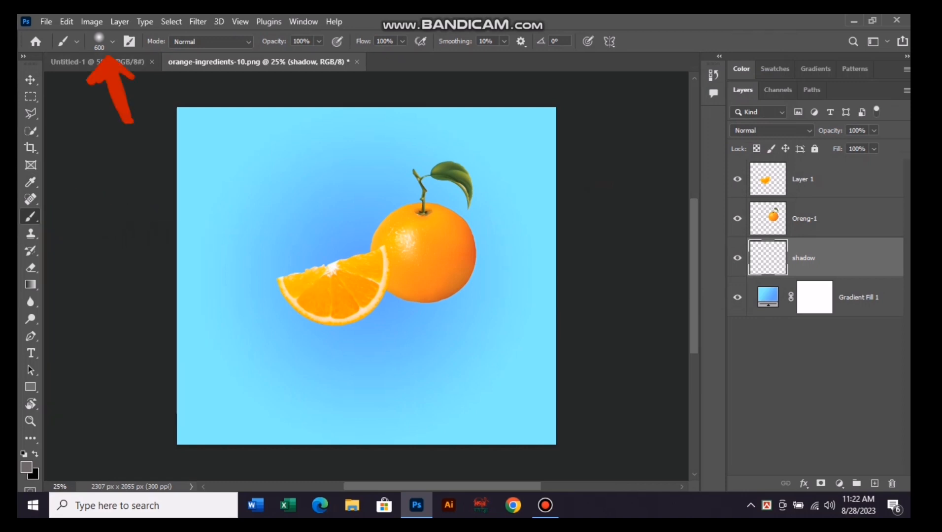
left_click(112, 42)
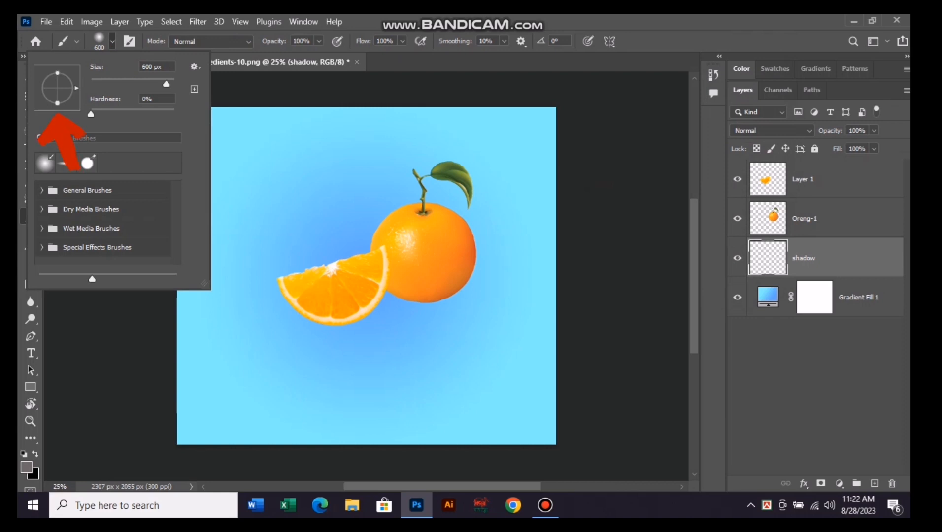
left_click_drag(57, 102, 57, 92)
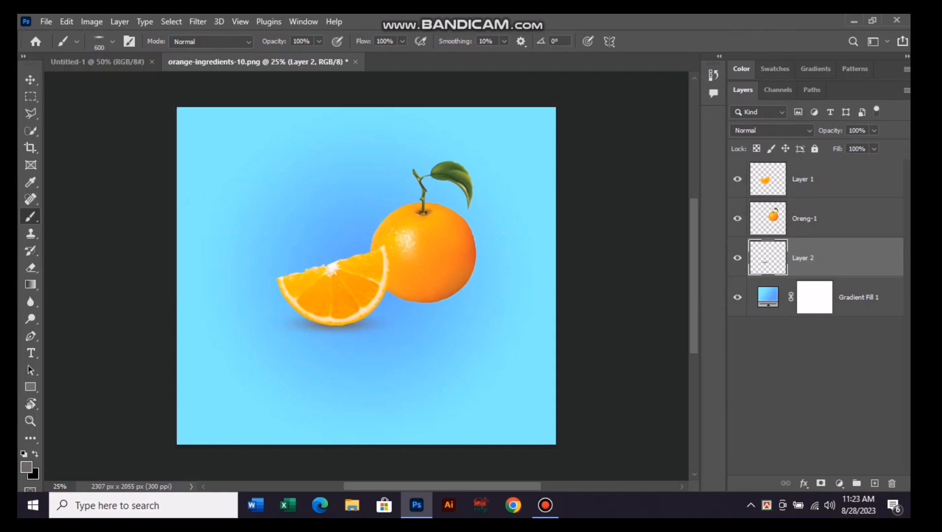
- Paint soft grey shadows beneath the whole orange and the slice on the layer below Oreng-1, using the flattened brush at 700 px
left_click(434, 301)
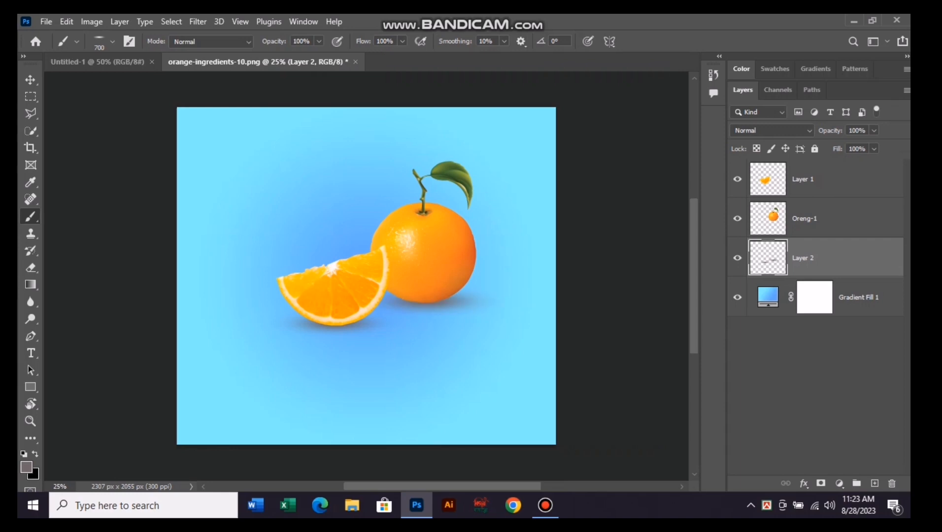
left_click(336, 326)
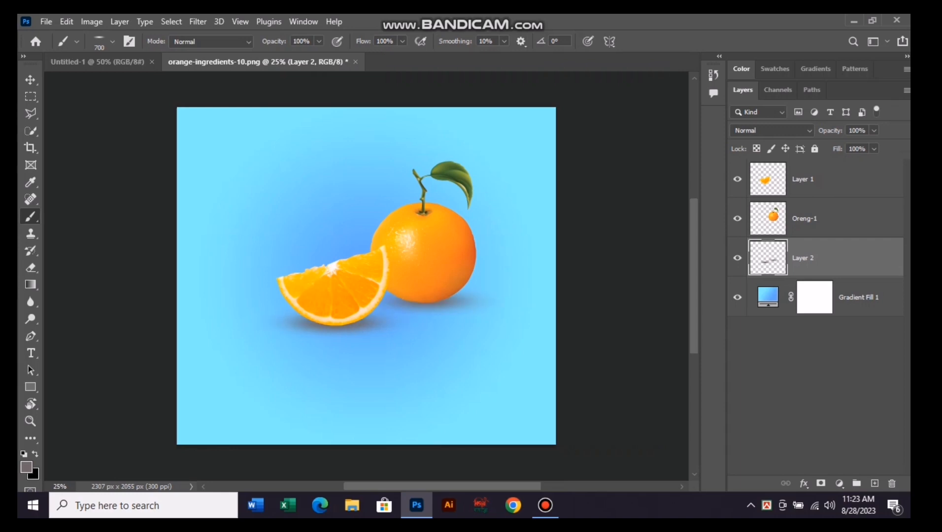
left_click(431, 309)
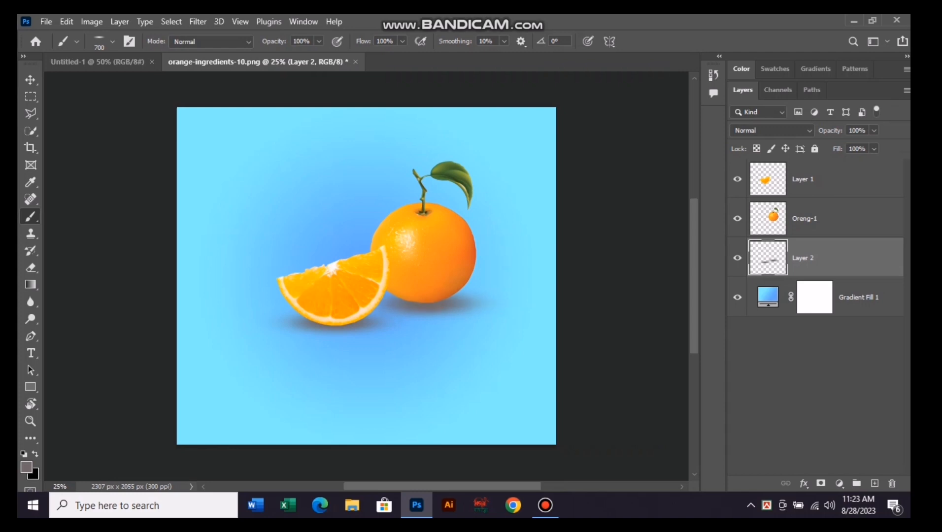
left_click(331, 329)
key("v")
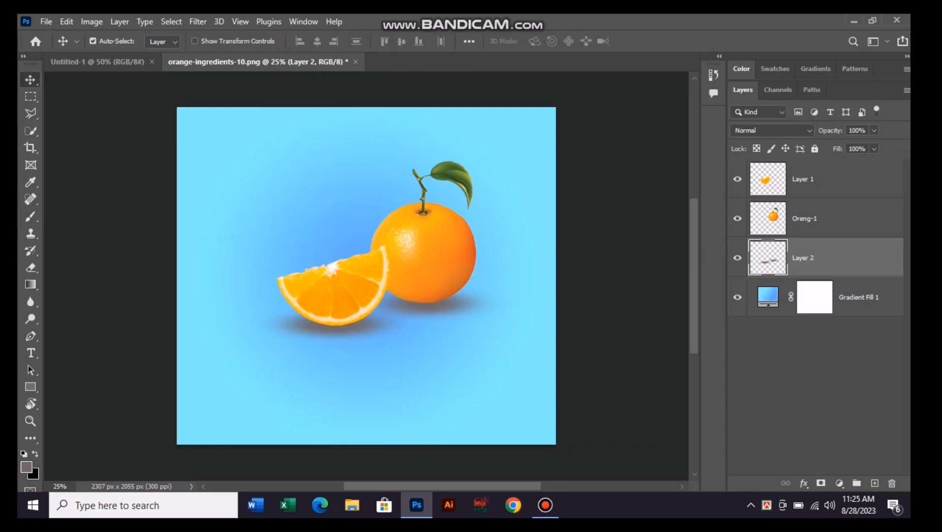
- Select the slice's flesh on Layer 1 with Quick Selection and hide it with a layer mask, keeping only the peel
left_click(828, 179)
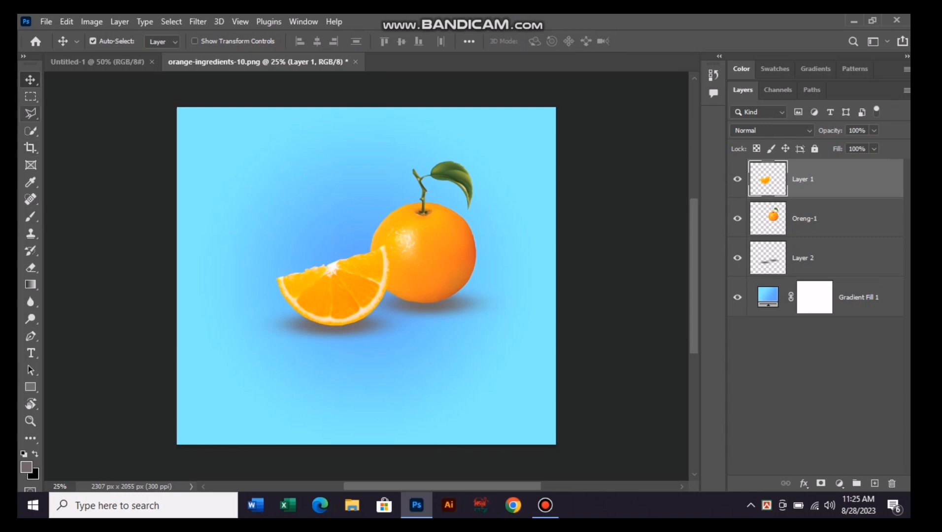
left_click(31, 131)
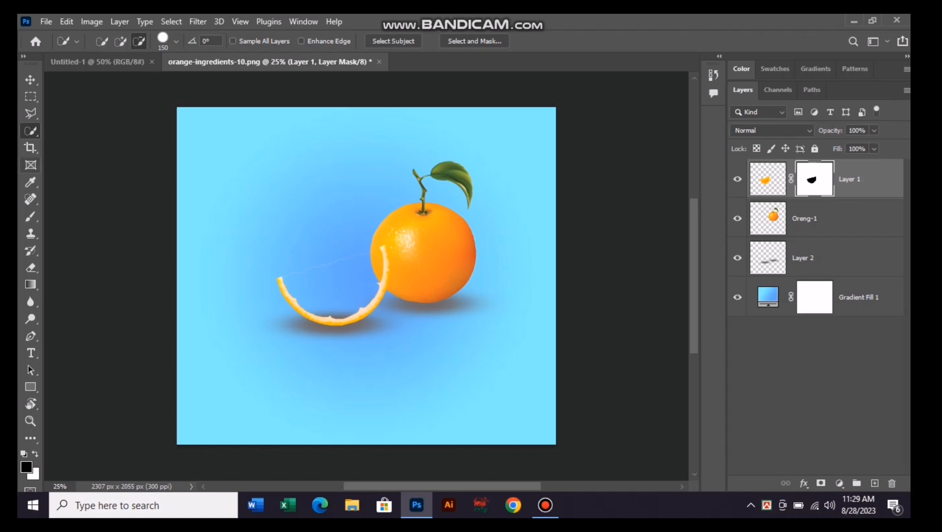
- Restore the 700 px Brush tip to a full circle for painting on Layer 1's mask
key("b")
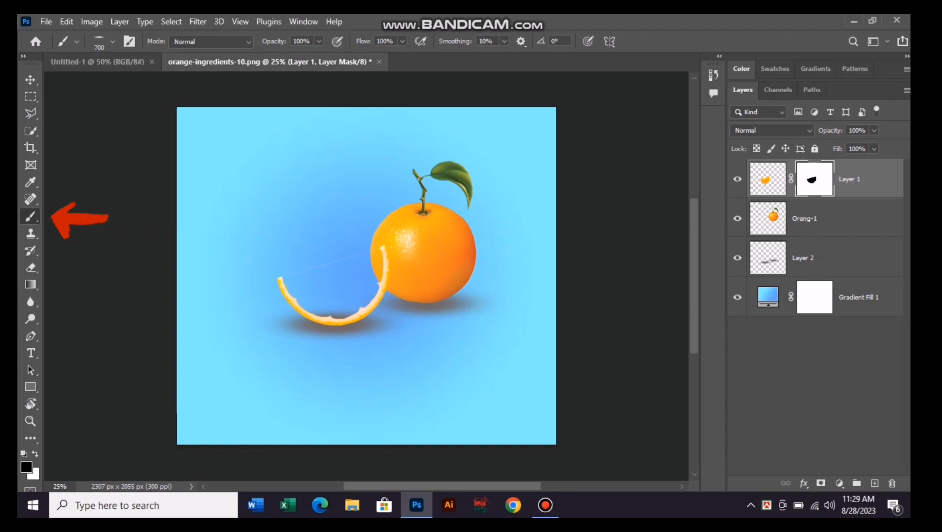
left_click(112, 41)
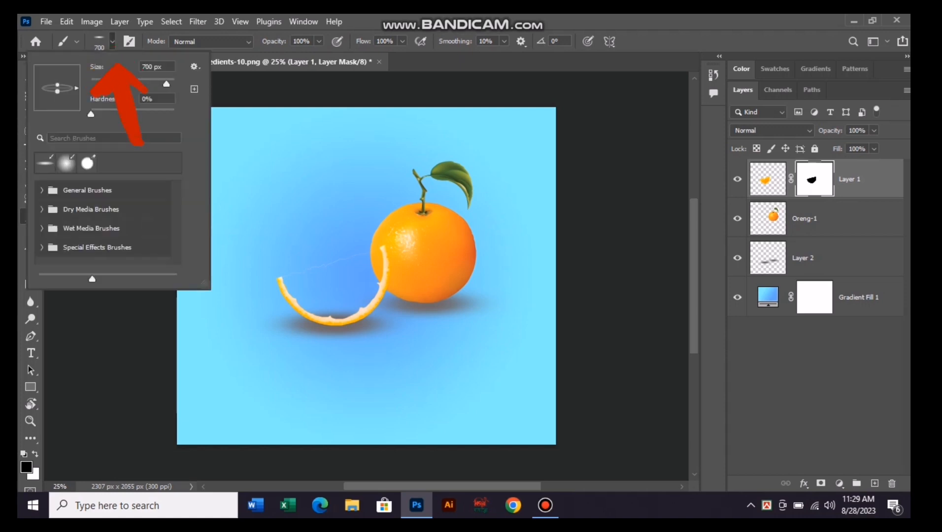
left_click_drag(57, 85, 57, 73)
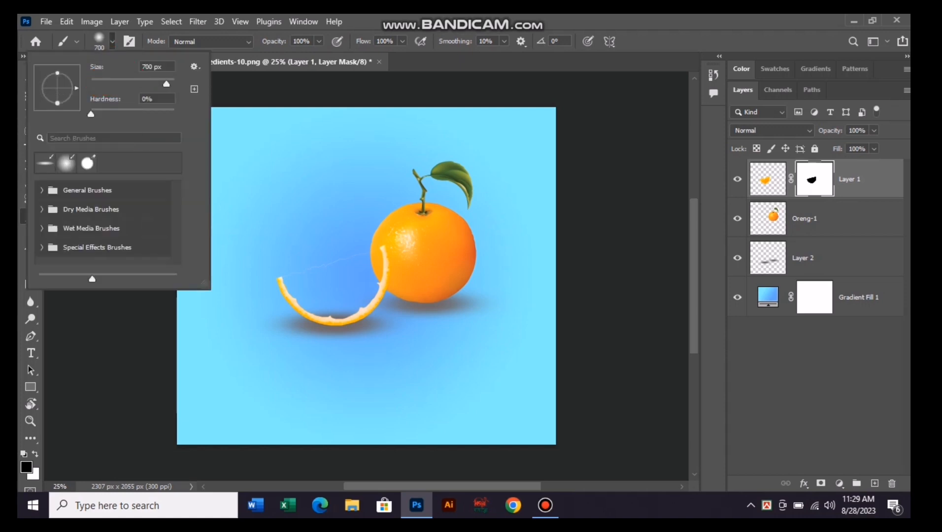
- Paint black on Layer 1's mask to erase the leftover line across the peel's opening, reducing the brush to 175 px
left_click(312, 233)
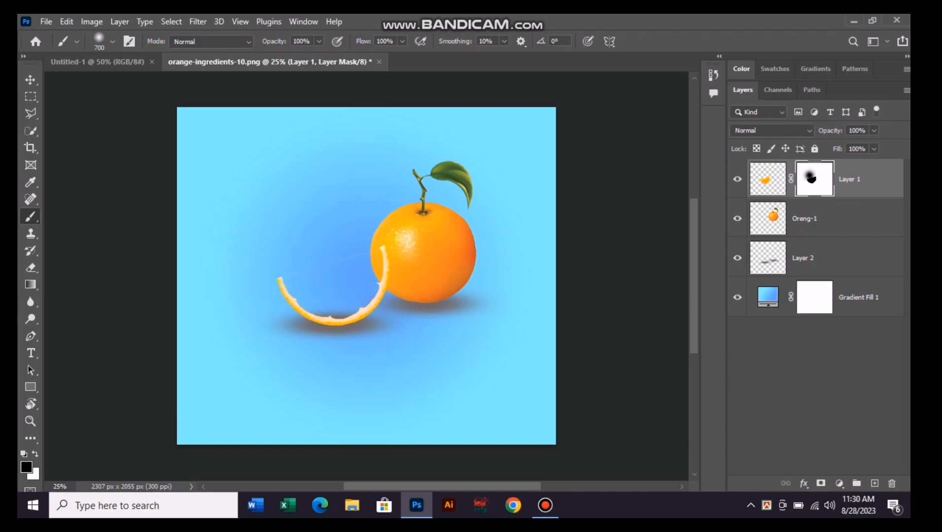
key("bracketleft")
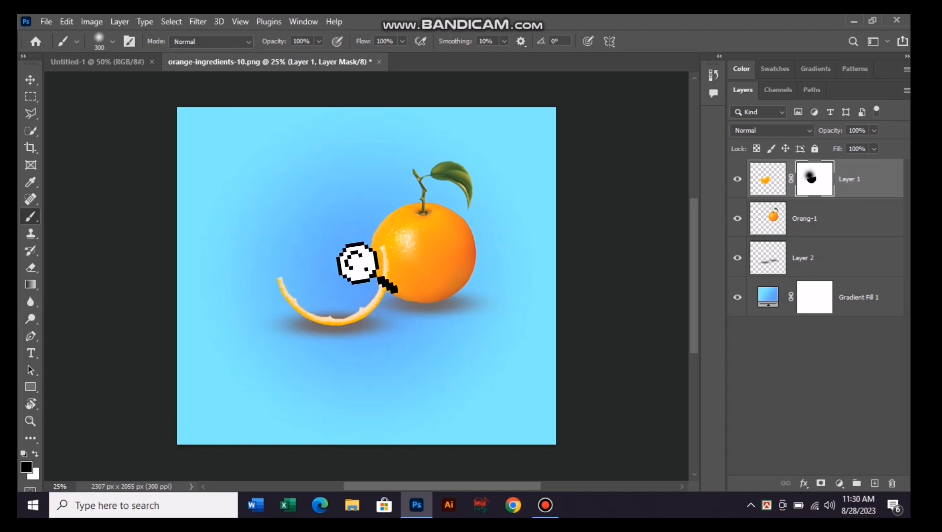
key("bracketleft")
key("bracketleft")
key("bracketleft")
key("bracketleft")
key("bracketleft")
key("bracketleft")
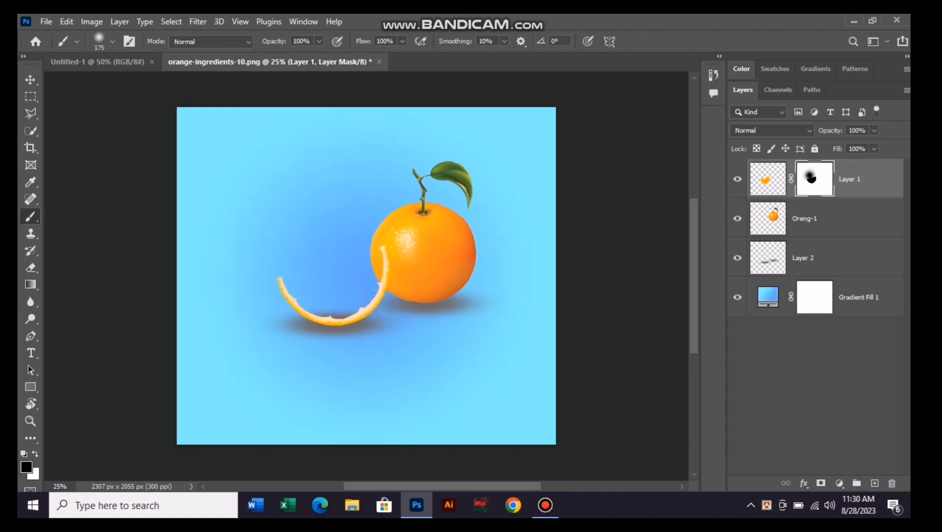
- Open pngtree-pure-water-splash-png-image_3944713.jpg and bring its cut-out water layer into orange-ingredients-10.png, over the empty peel
left_click(769, 257)
key("v")
key("x")
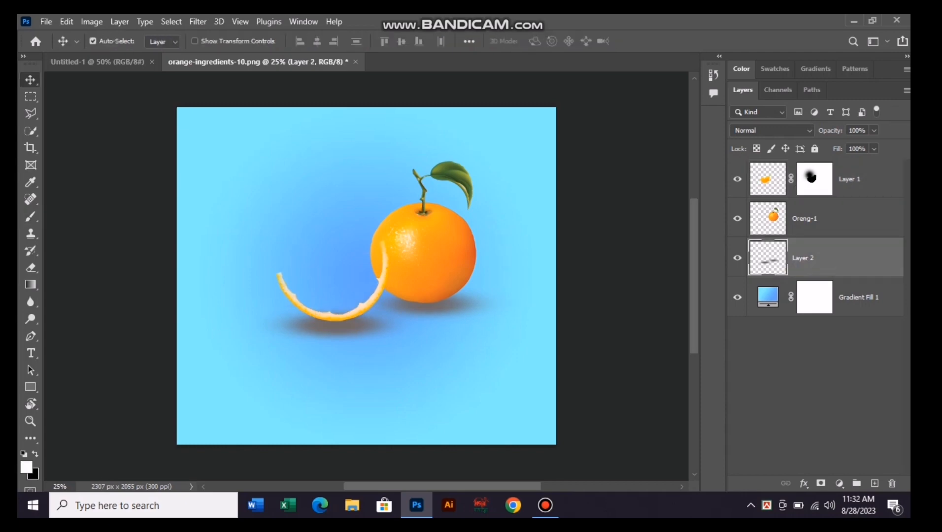
left_click(46, 22)
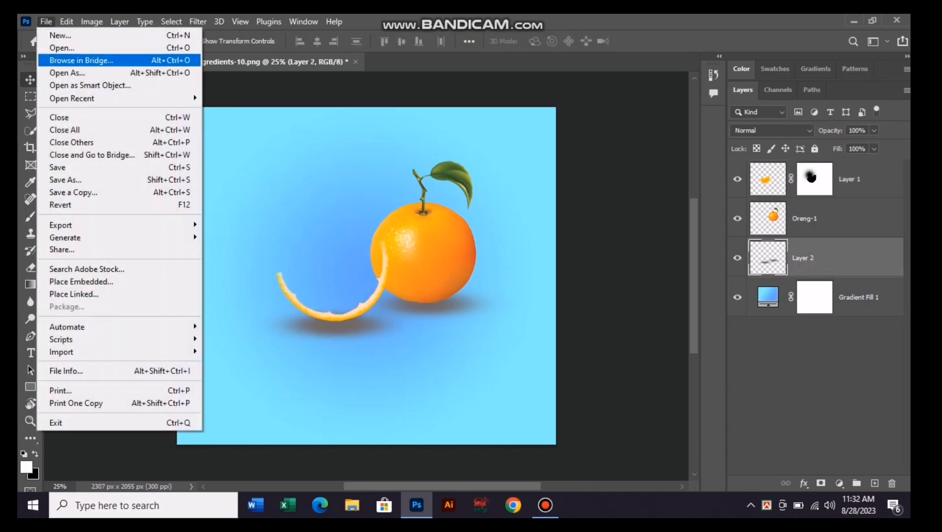
left_click(62, 48)
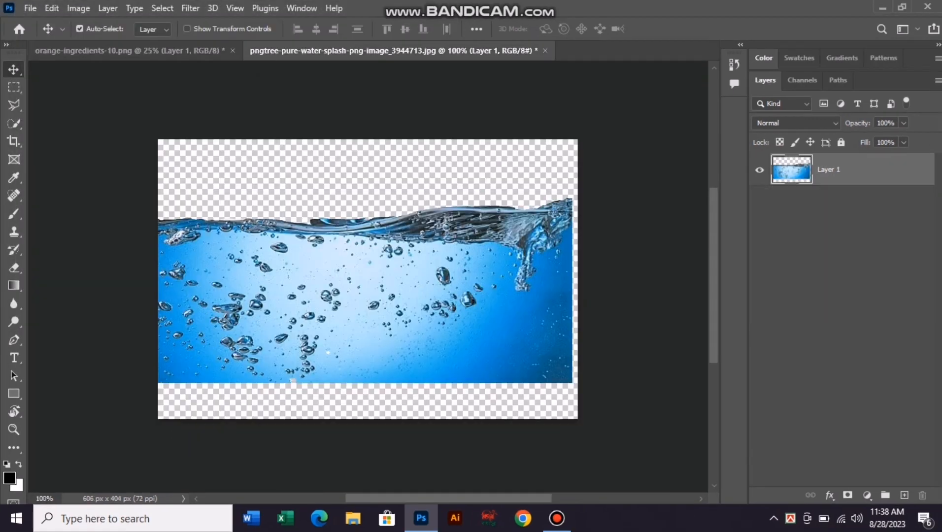
mouse_move(338, 273)
left_mouse_down()
mouse_move(214, 151)
mouse_move(240, 54)
mouse_move(216, 53)
mouse_move(348, 276)
mouse_move(341, 289)
left_mouse_up()
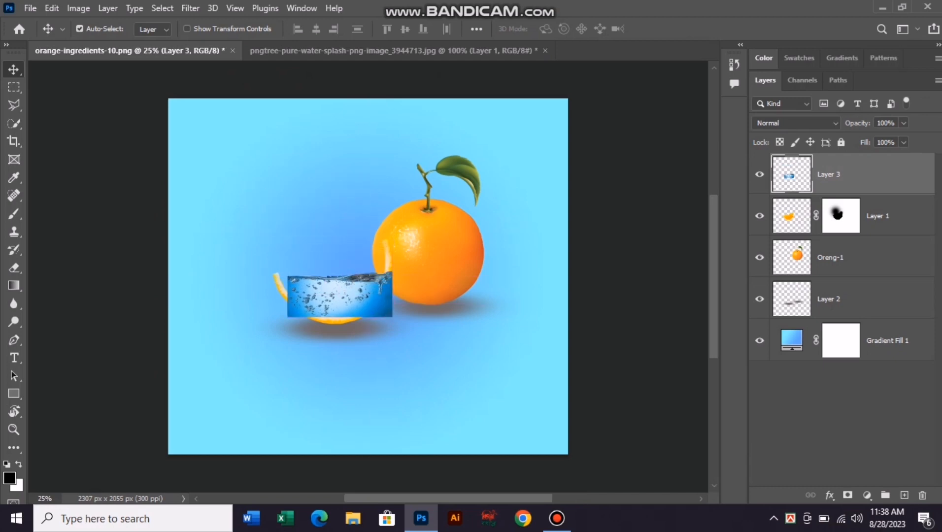
- Rotate the water layer about -12.9° and enlarge it to cover the opening of the peel
key("ctrl+t")
mouse_move(432, 227)
left_mouse_down()
mouse_move(425, 207)
mouse_move(430, 217)
left_mouse_up()
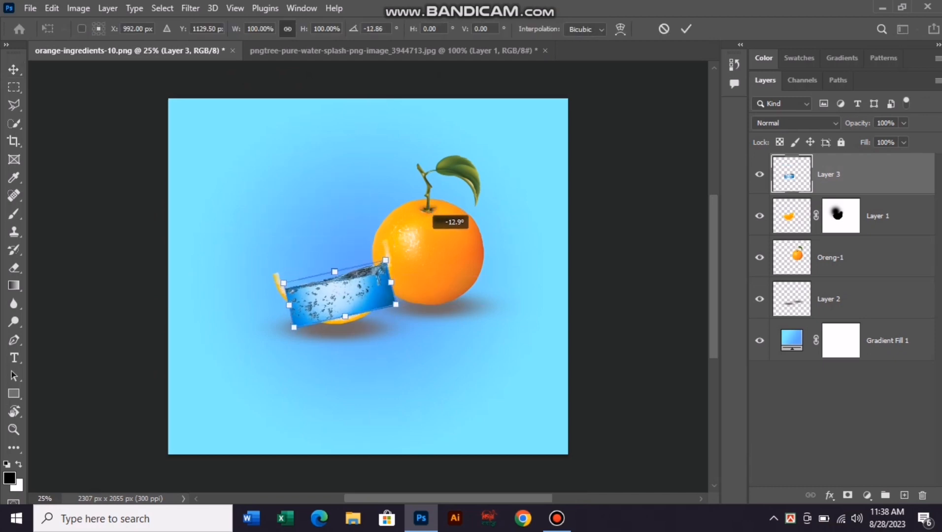
left_click_drag(359, 264, 400, 239)
- Warp the right side of the water layer inward to follow the inner curve of the peel
left_click(620, 28)
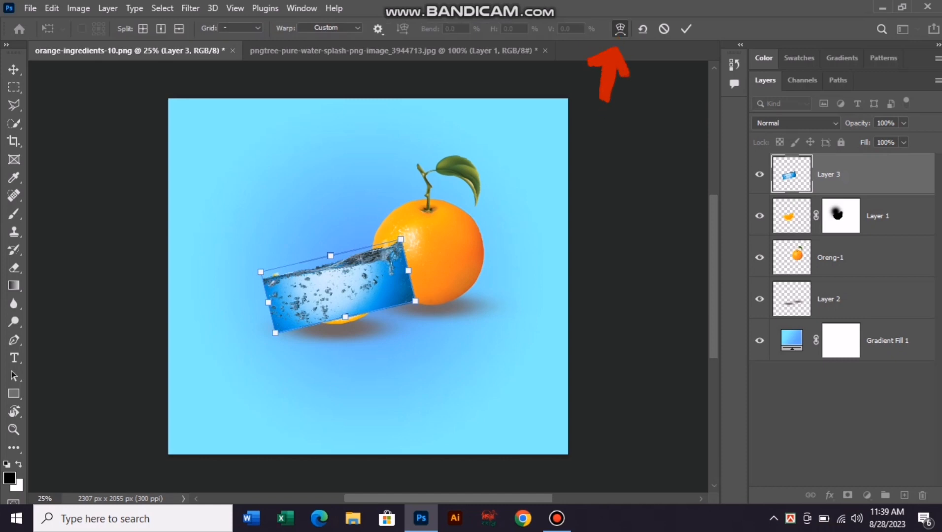
left_click_drag(414, 301, 417, 300)
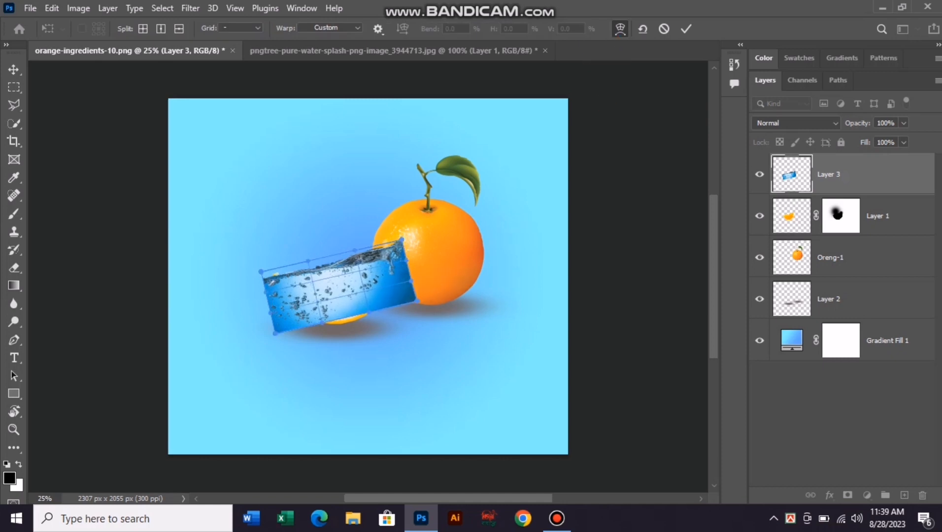
left_click_drag(401, 240, 384, 242)
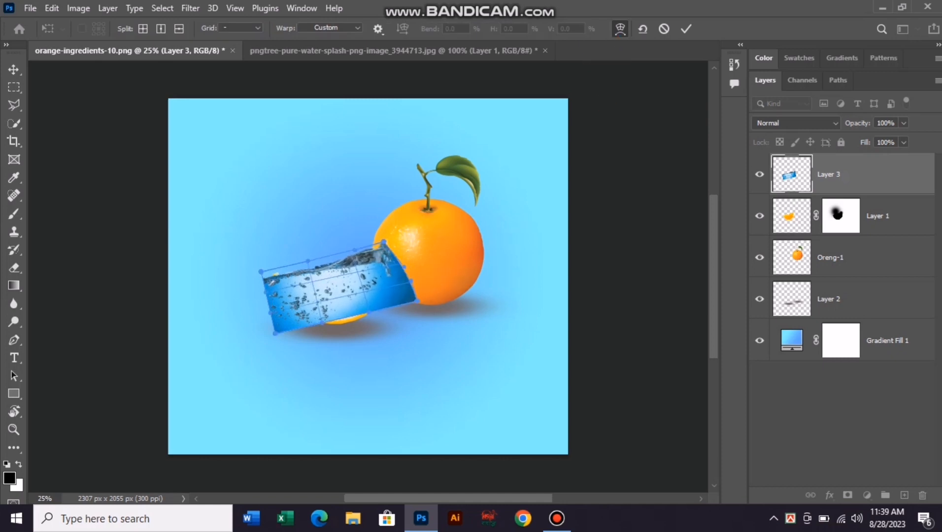
left_click_drag(417, 301, 374, 297)
left_click_drag(404, 267, 398, 269)
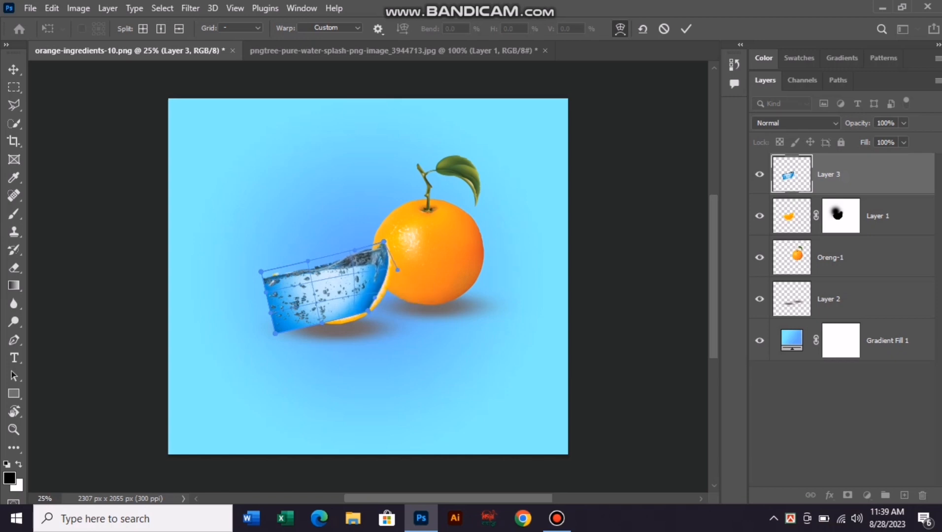
left_click_drag(368, 311, 375, 298)
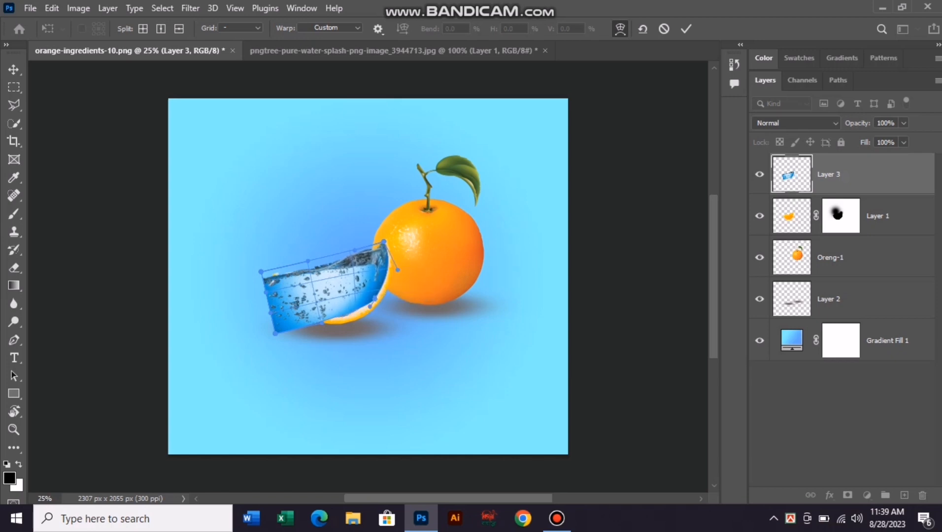
- Warp the left side and lower-left corner of the water layer to fit the peel's inner curve, and apply the transform
left_click_drag(261, 271, 278, 272)
left_click_drag(274, 333, 341, 316)
left_click_drag(271, 313, 326, 316)
left_click_drag(286, 293, 321, 315)
left_click(686, 28)
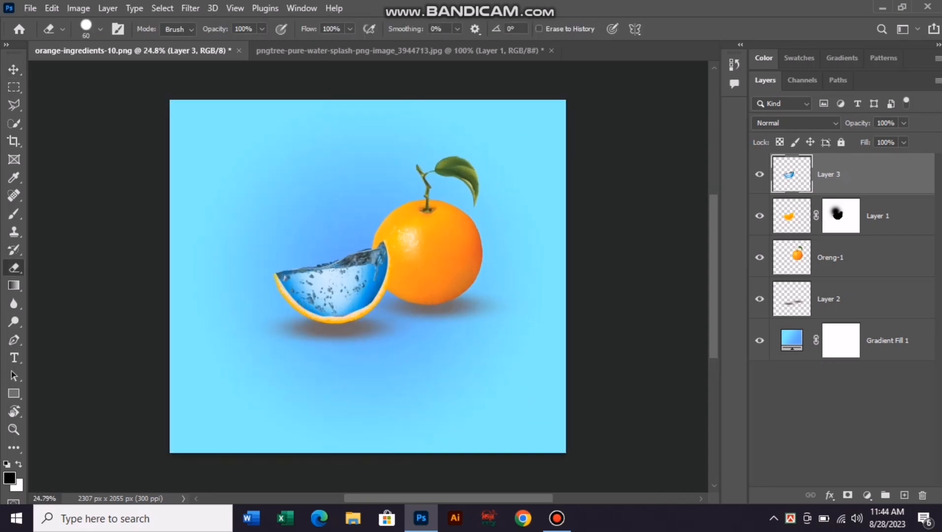
- Erase the water overlapping the peel's inner rind on Layer 3 with a 20 px Eraser
scroll(307, 271, "up", 3)
scroll(308, 265, "up", 5)
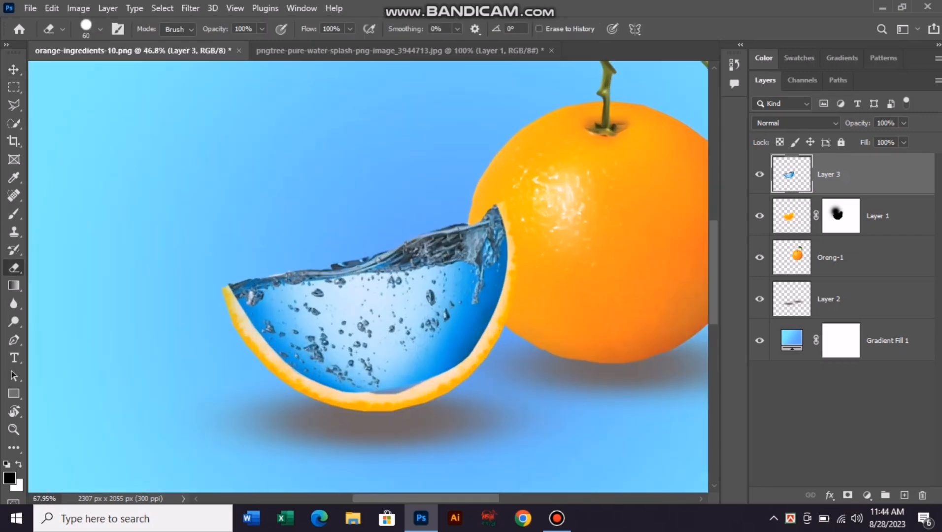
left_click_drag(542, 276, 235, 239)
key("bracketleft")
key("bracketleft")
key("bracketleft")
key("bracketleft")
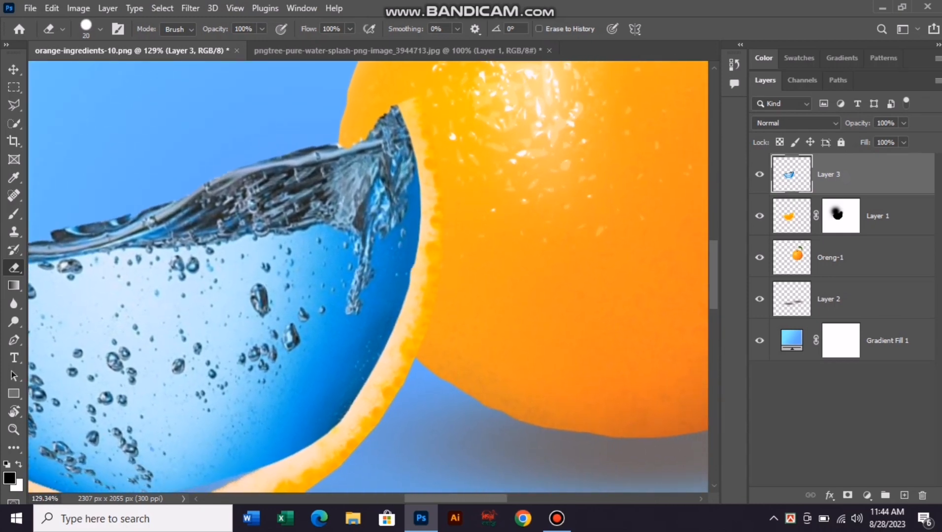
key("ctrl+z")
scroll(368, 276, "down", 5)
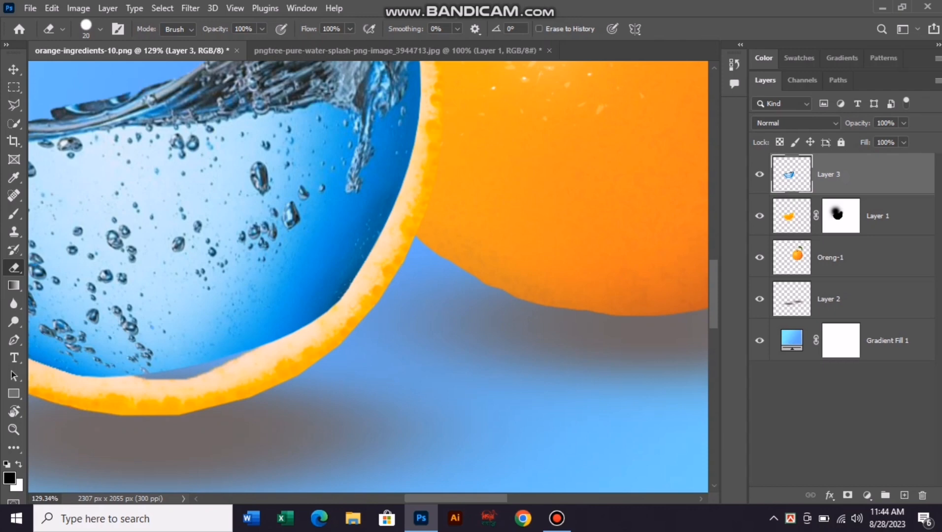
mouse_move(287, 333)
left_mouse_down()
mouse_move(327, 312)
mouse_move(360, 268)
mouse_move(307, 321)
mouse_move(333, 305)
left_mouse_up()
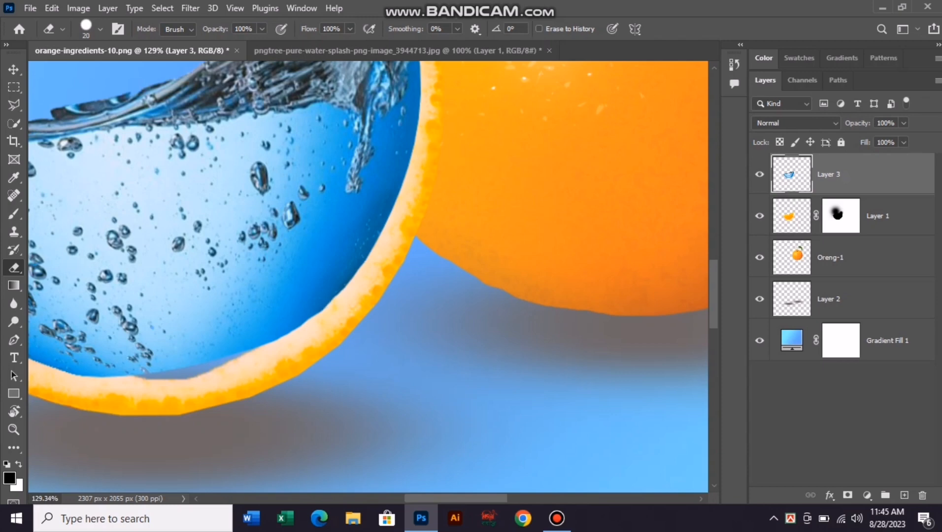
left_click_drag(315, 310, 629, 280)
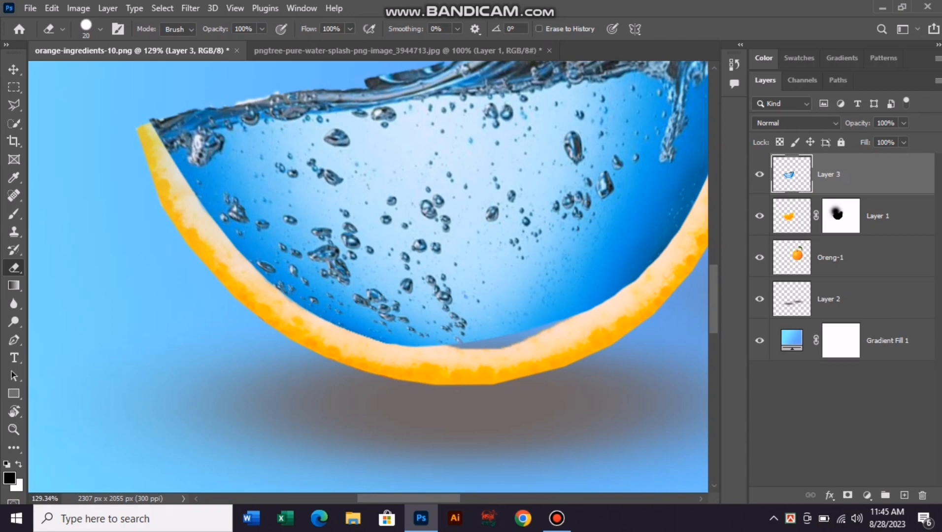
left_click_drag(512, 275, 343, 310)
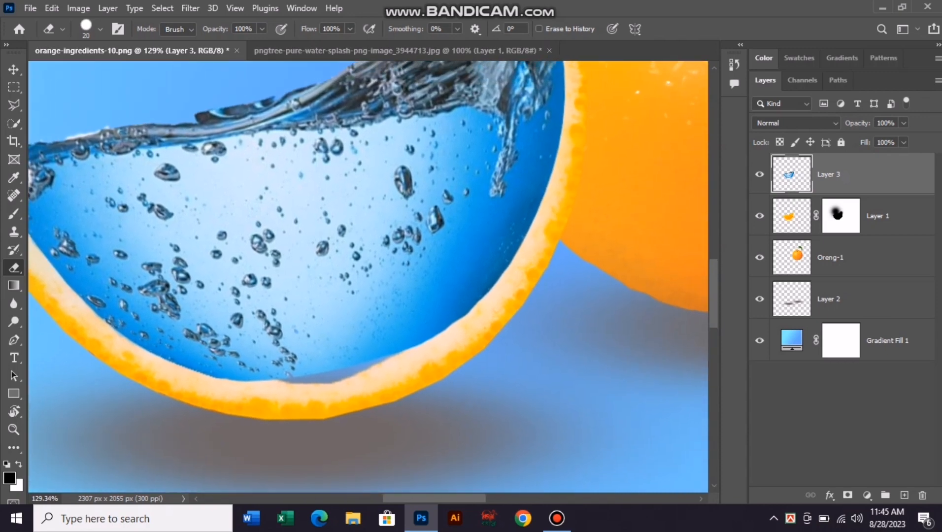
- Edit Gradient Fill 1's gradient, moving the light cyan color stop to 9% and the right opacity stop to 68%
scroll(448, 337, "down", 15)
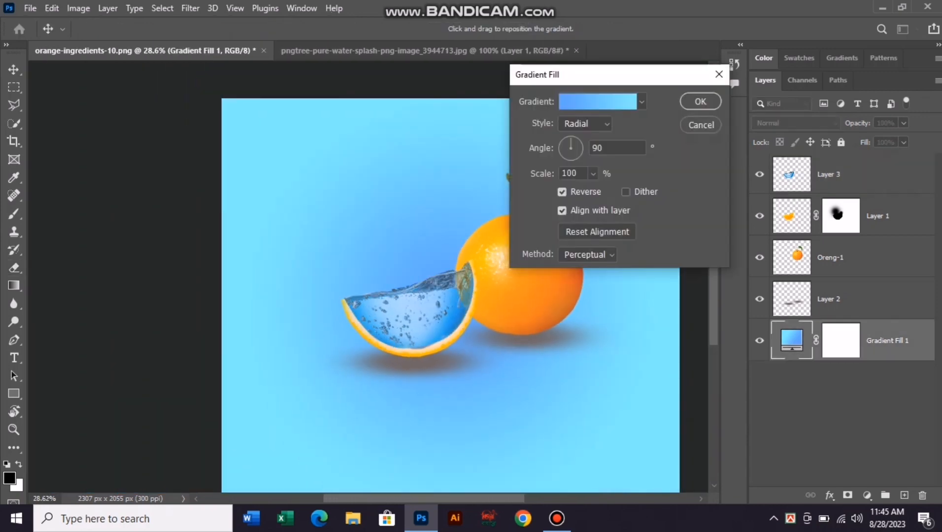
left_click(597, 101)
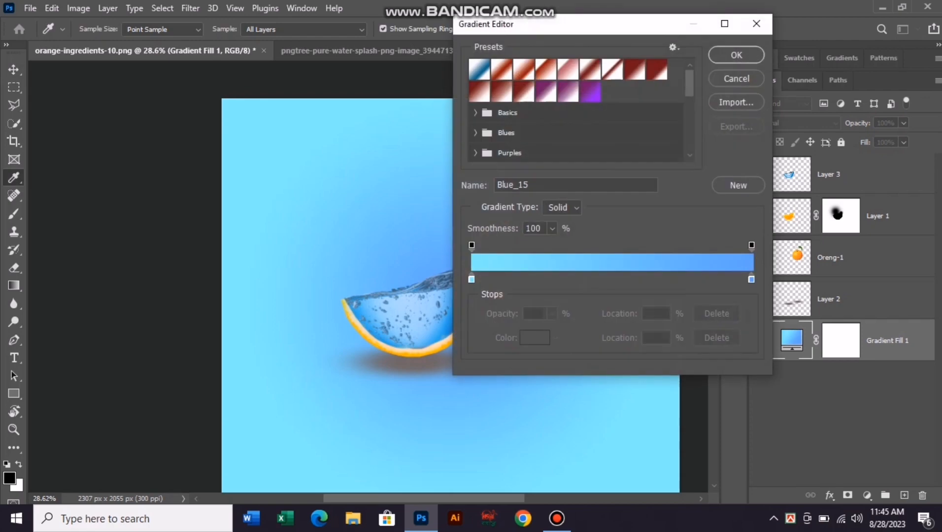
left_click_drag(471, 278, 496, 279)
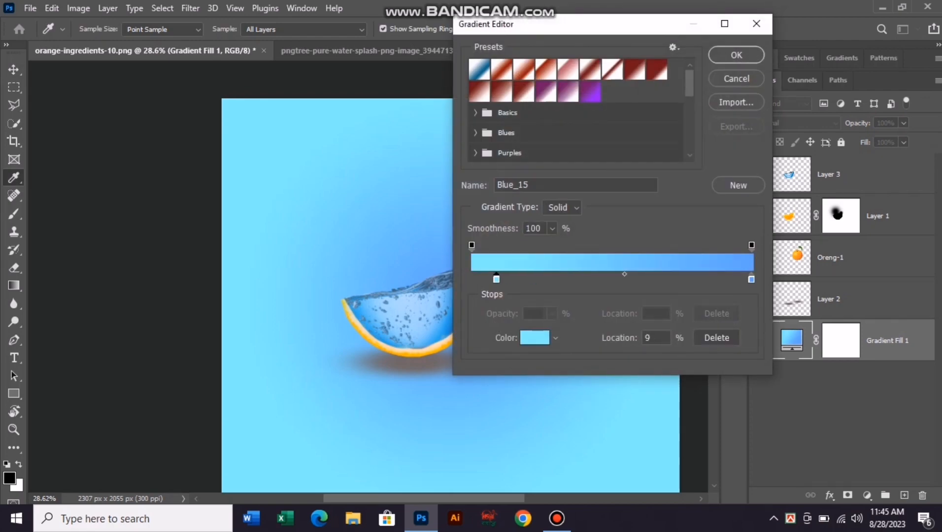
double_click(648, 338)
left_click_drag(751, 245, 662, 246)
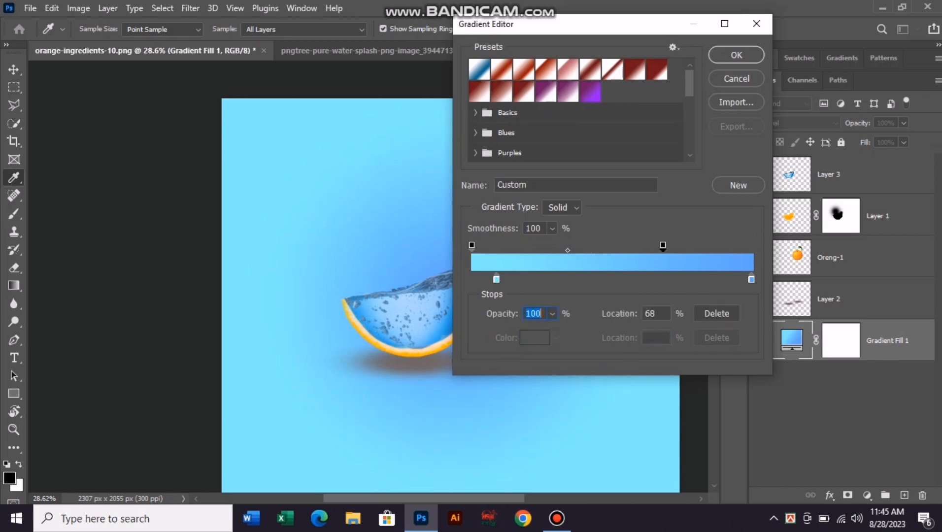
- Add a pale #d2e8e9 color stop at 62% in the background gradient and apply the gradient fill
left_click(688, 279)
left_click_drag(688, 279, 645, 279)
double_click(645, 279)
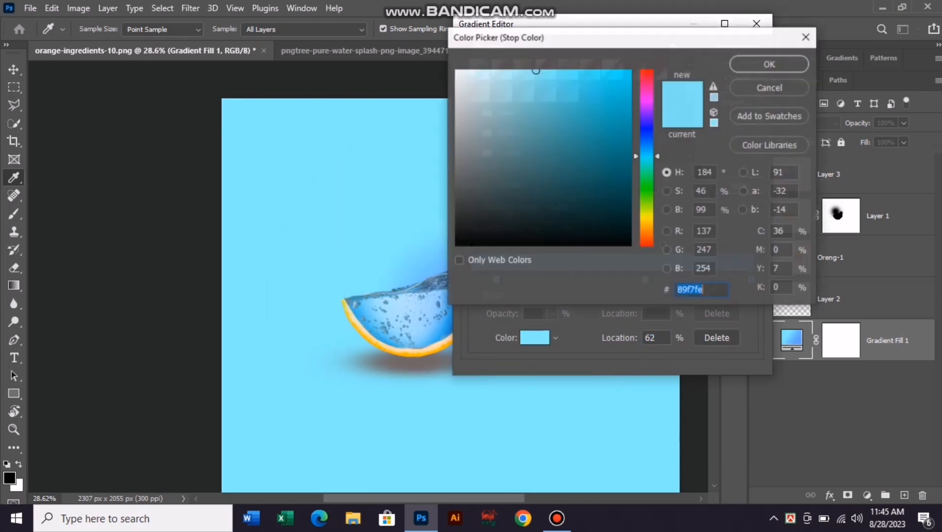
left_click(482, 81)
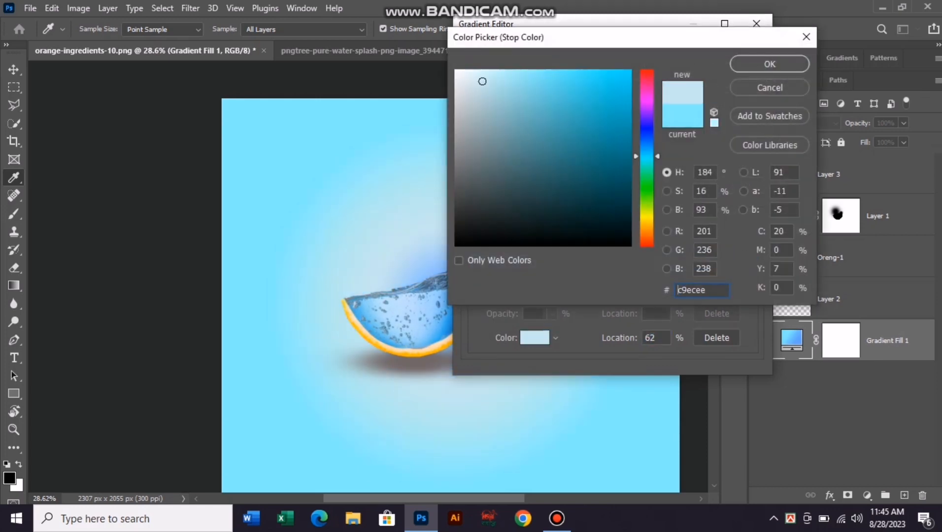
left_click(477, 94)
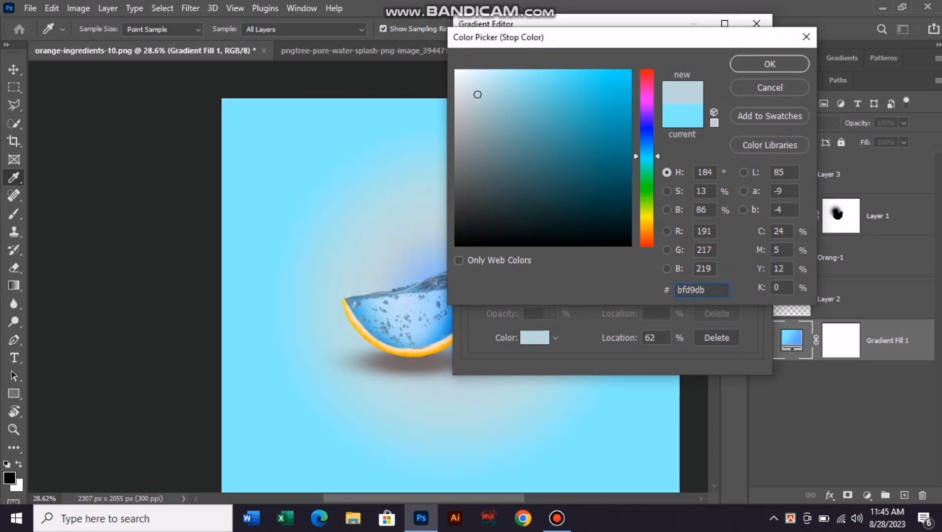
left_click(472, 85)
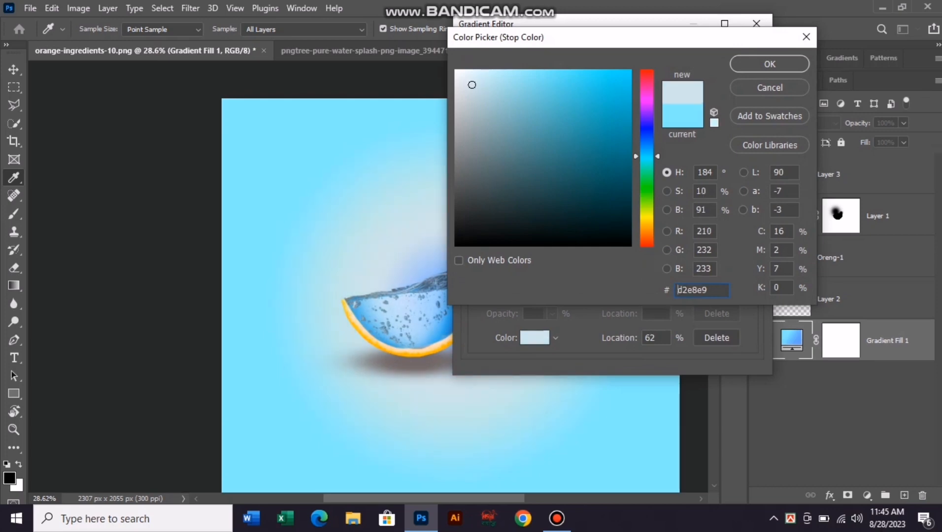
left_click(769, 63)
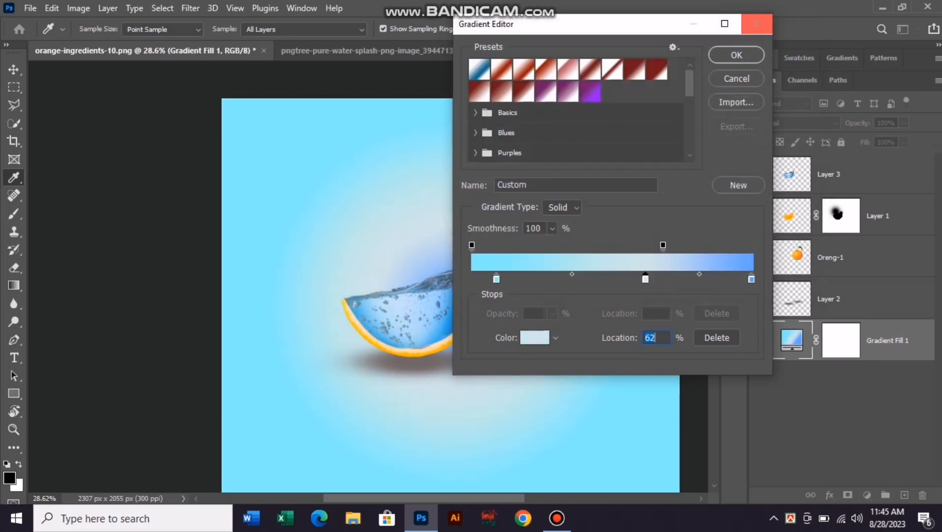
left_click(735, 55)
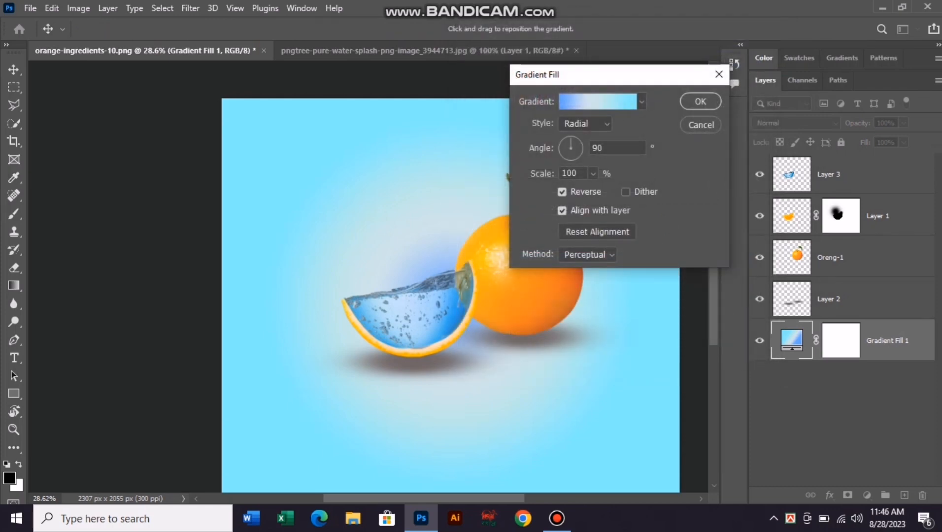
left_click(700, 101)
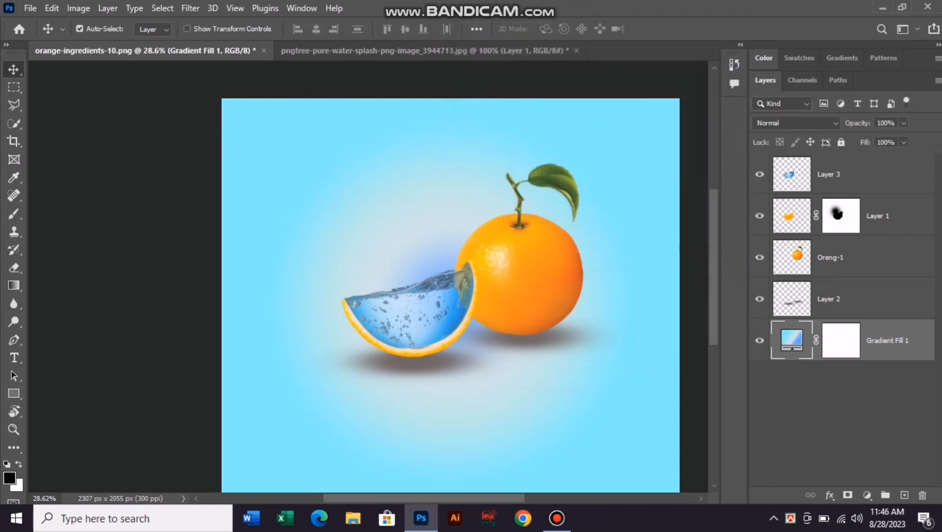
- Shift the whole orange slightly down and right, and raise the opacity of the water layer
mouse_move(545, 241)
left_mouse_down()
mouse_move(587, 237)
mouse_move(548, 245)
left_mouse_up()
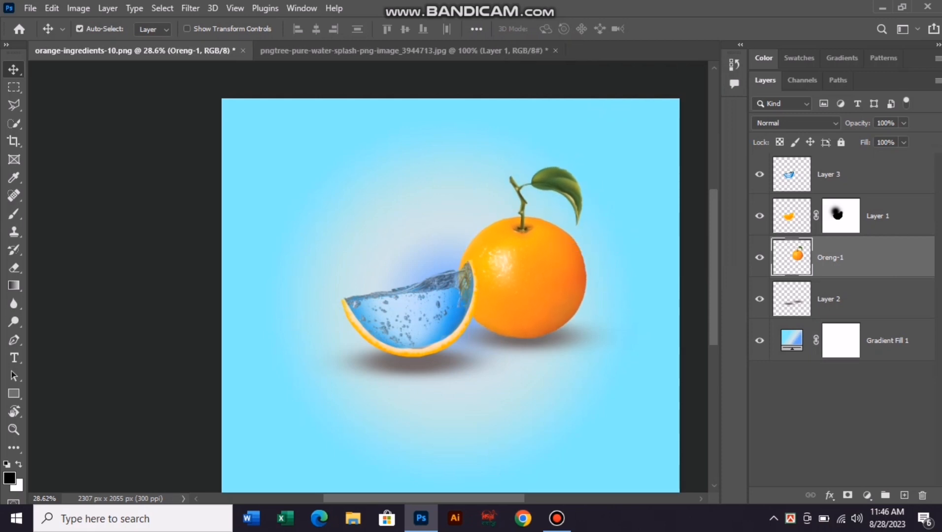
scroll(450, 276, "down", 2)
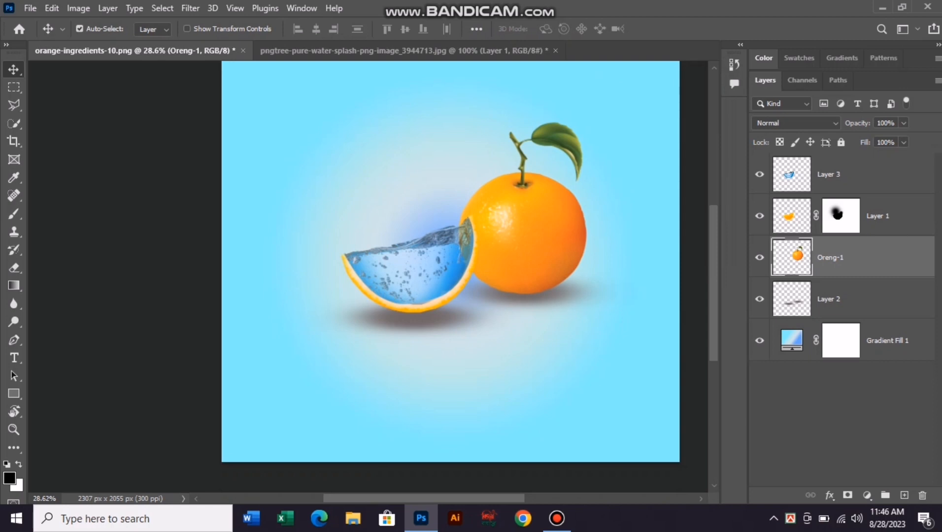
left_click(416, 269)
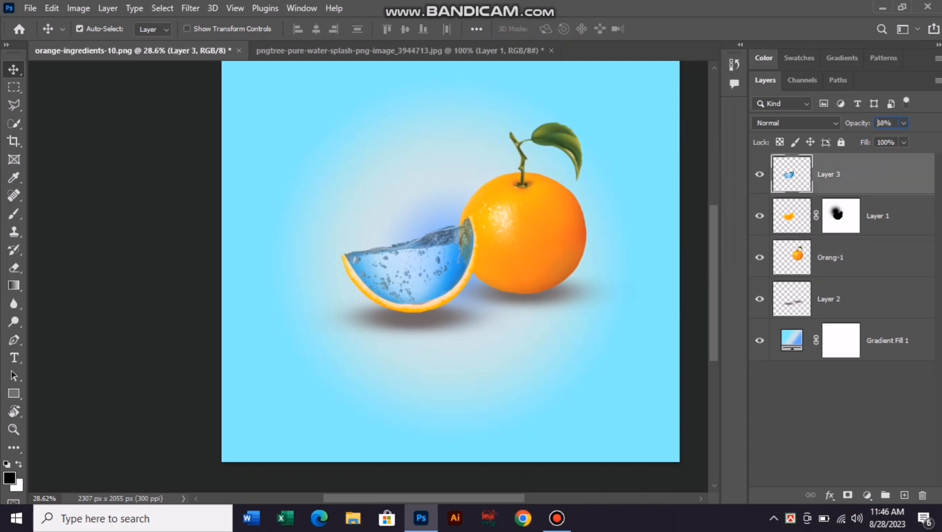
key("Up")
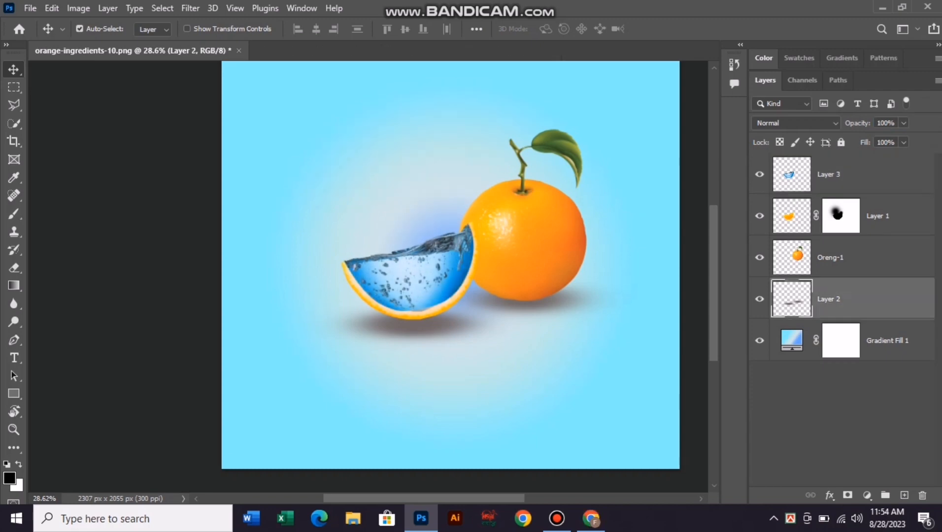
- Open NicePng_fish-swimming-png_7616330.png from the PNG-img folder and bring its fish into orange-ingredients-10.png
left_click(30, 8)
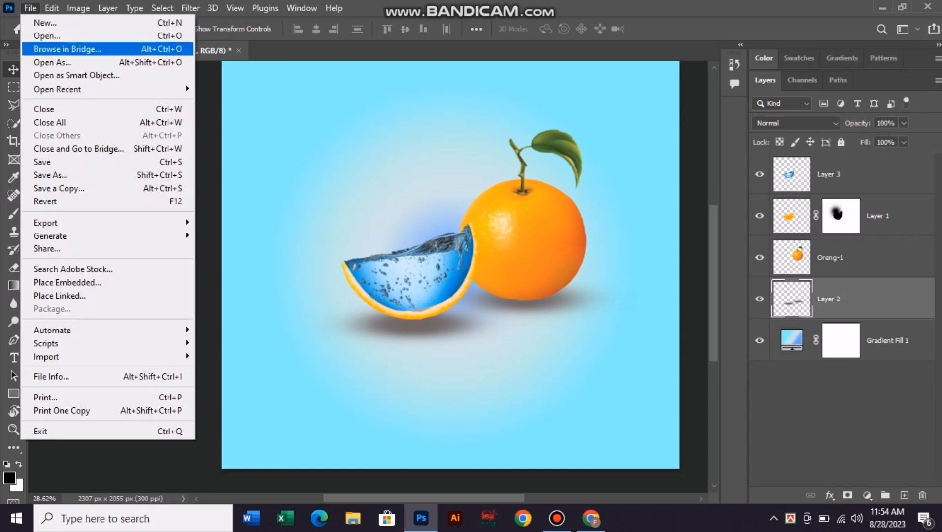
left_click(46, 35)
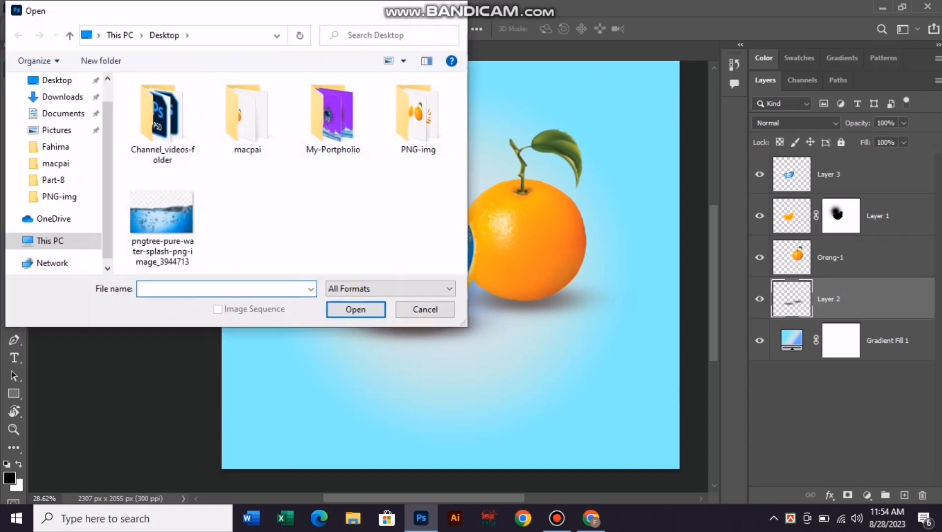
left_click(418, 117)
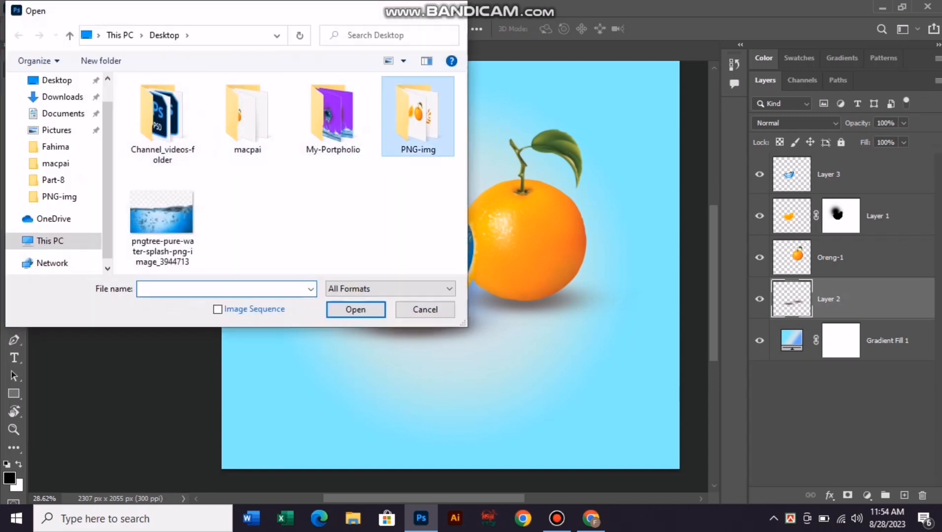
double_click(418, 116)
double_click(163, 231)
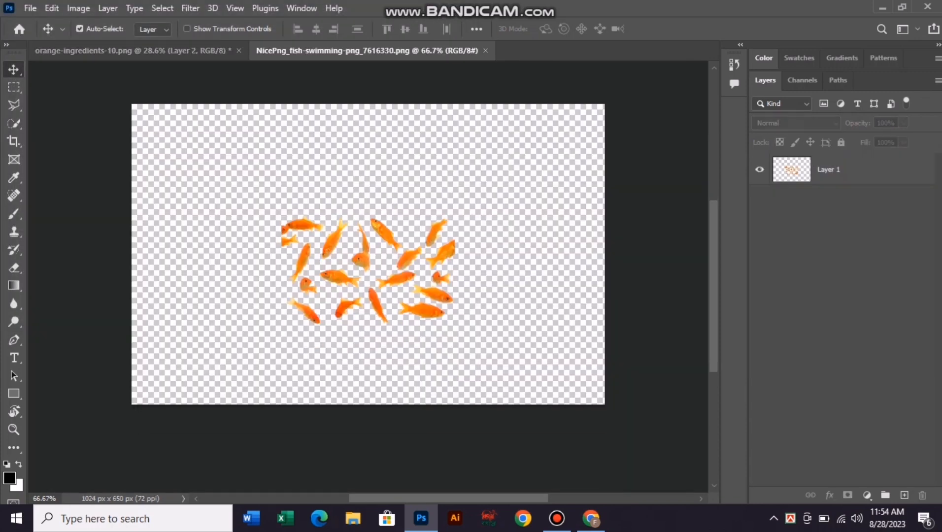
left_click_drag(345, 231, 411, 252)
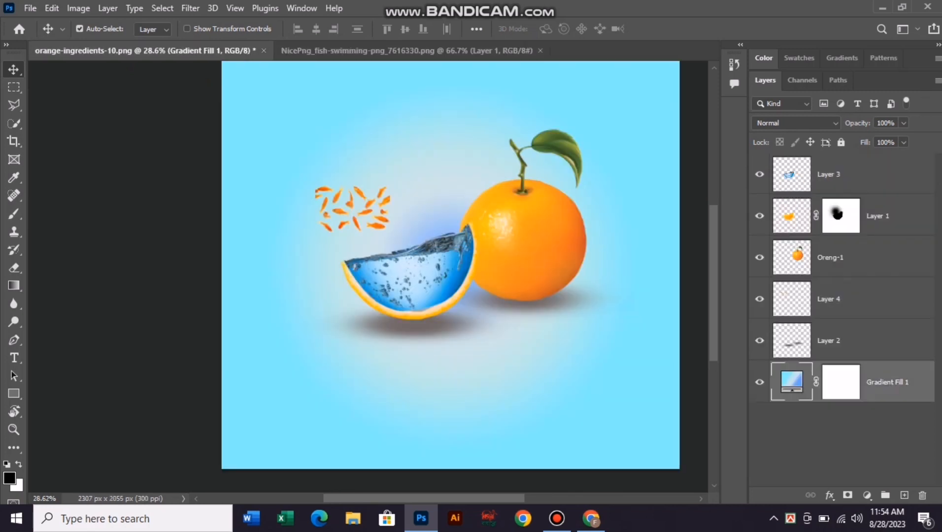
- Place the fish over the water-filled slice and move Layer 4 to the top of the layer stack
left_click_drag(387, 189, 428, 234)
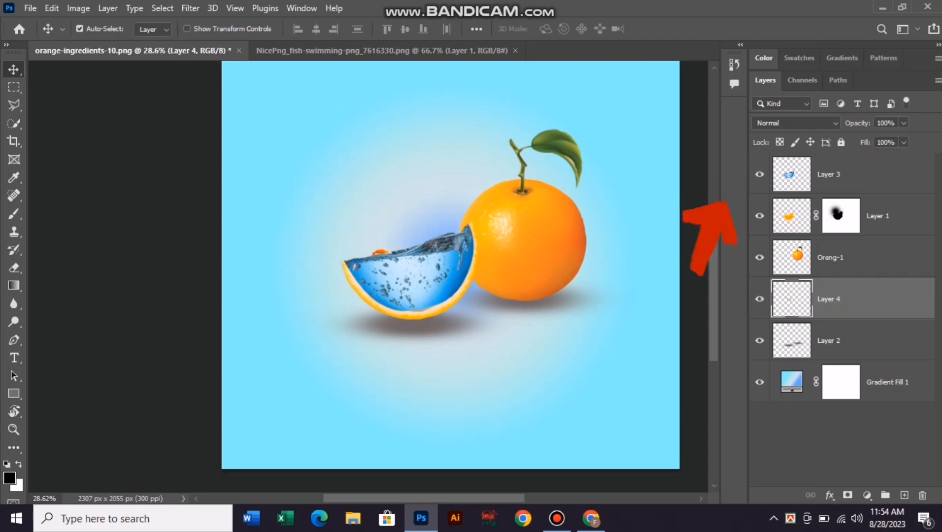
left_click_drag(837, 298, 838, 168)
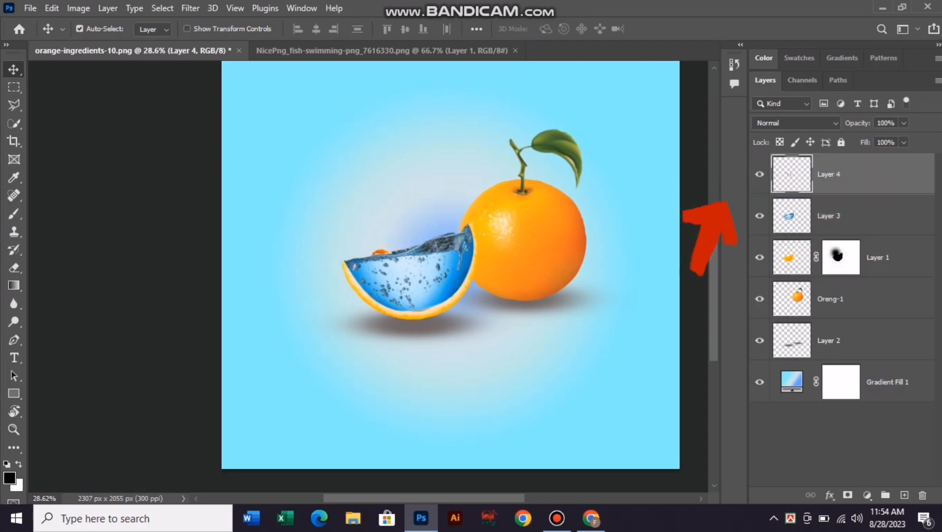
mouse_move(441, 258)
left_mouse_down()
mouse_move(500, 223)
mouse_move(447, 235)
mouse_move(458, 259)
left_mouse_up()
- Rotate the fish layer about -17°, and stretch and warp it to fit inside the slice's water
key("ctrl+t")
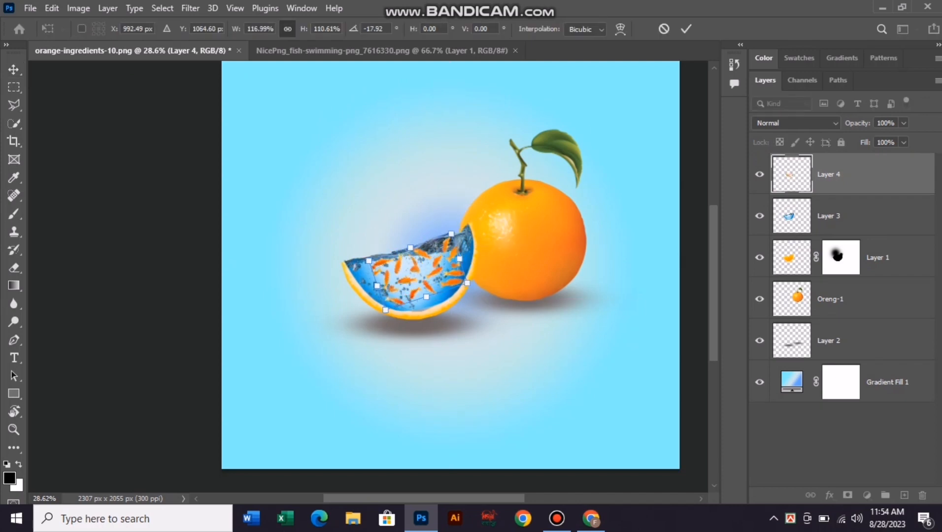
left_click_drag(368, 260, 357, 263)
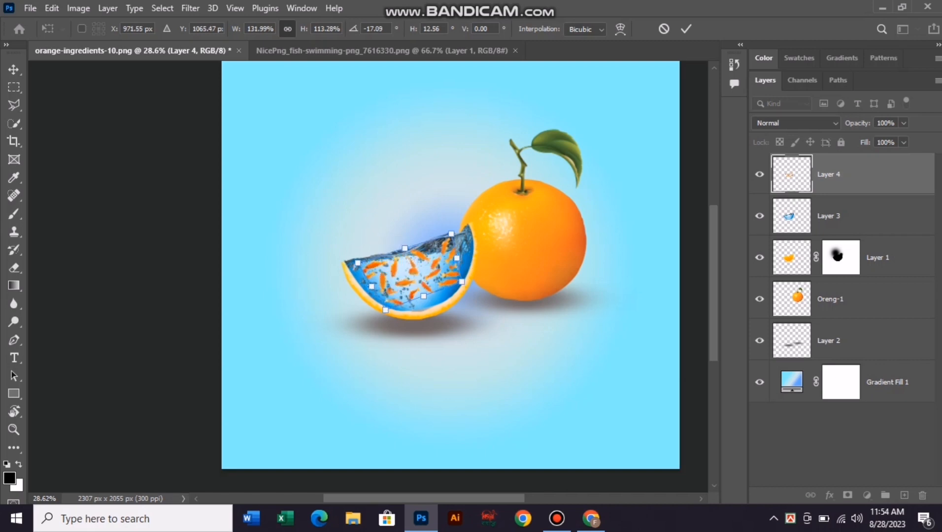
left_click_drag(451, 234, 457, 244)
left_click_drag(423, 296, 465, 281)
left_click(620, 29)
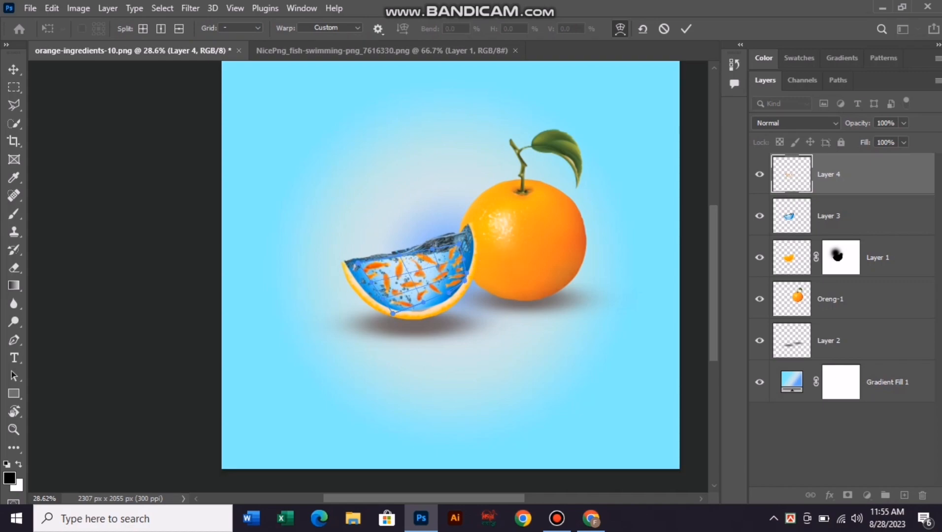
left_click_drag(392, 313, 394, 310)
left_click(686, 28)
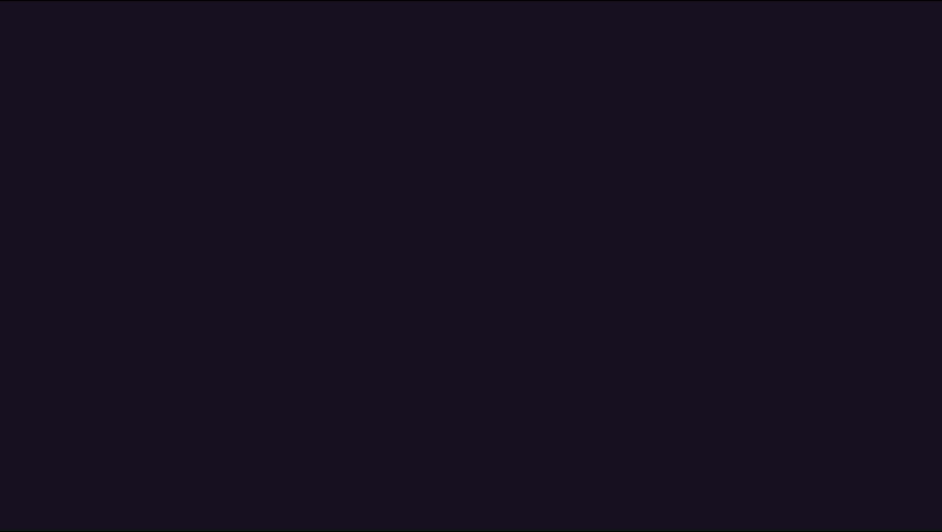